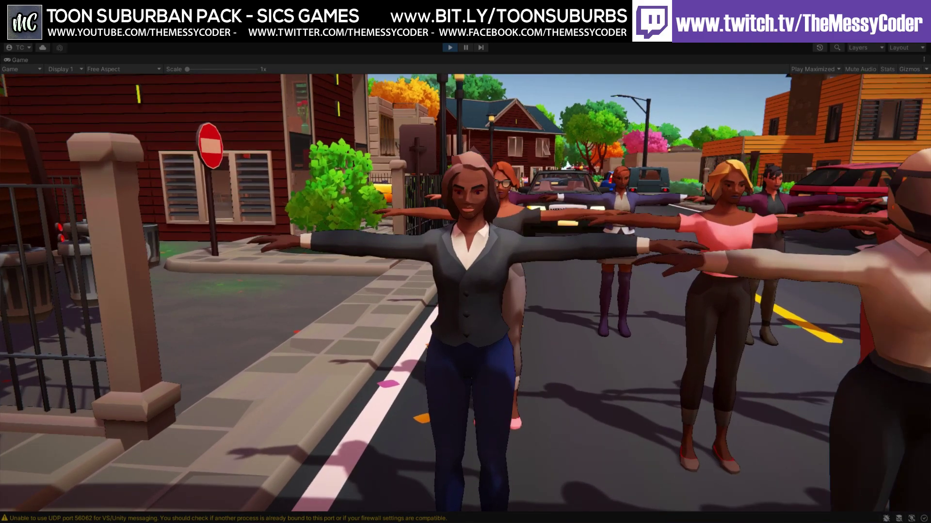
Pause the running game, select the shirt TSP_Female_Shirt_03A on the woman in the dark jacket, and toggle it off and on.
key(ctrl+p)
mouse_move(438, 217)
right_down()
mouse_move(376, 226)
mouse_move(455, 214)
right_up()
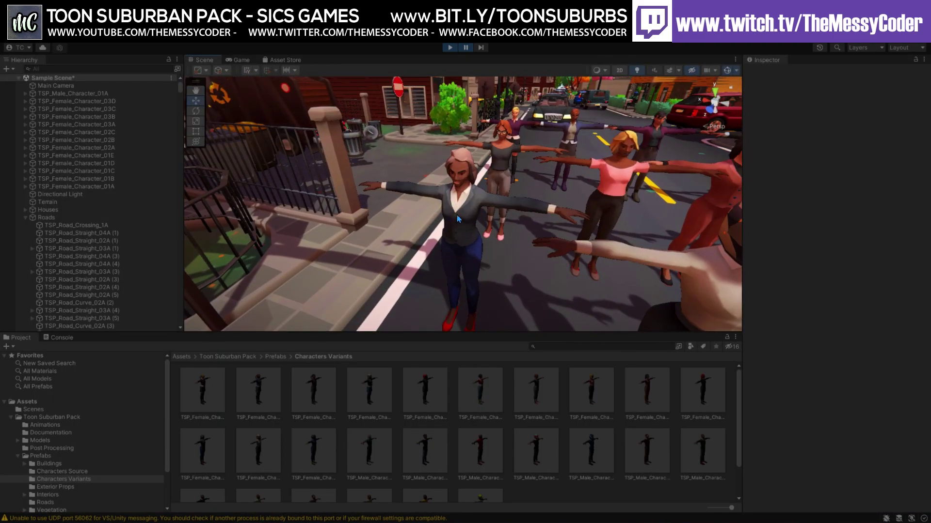
click(473, 214)
click(473, 214)
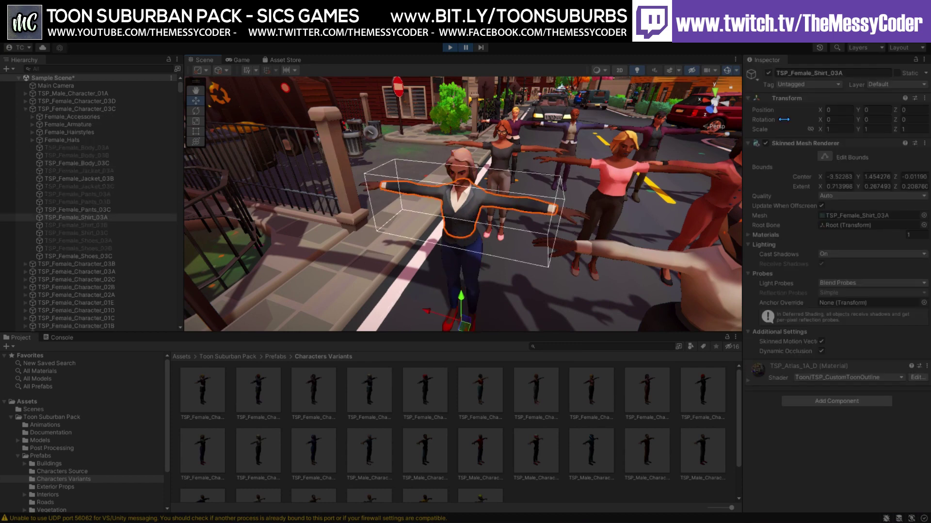
click(767, 73)
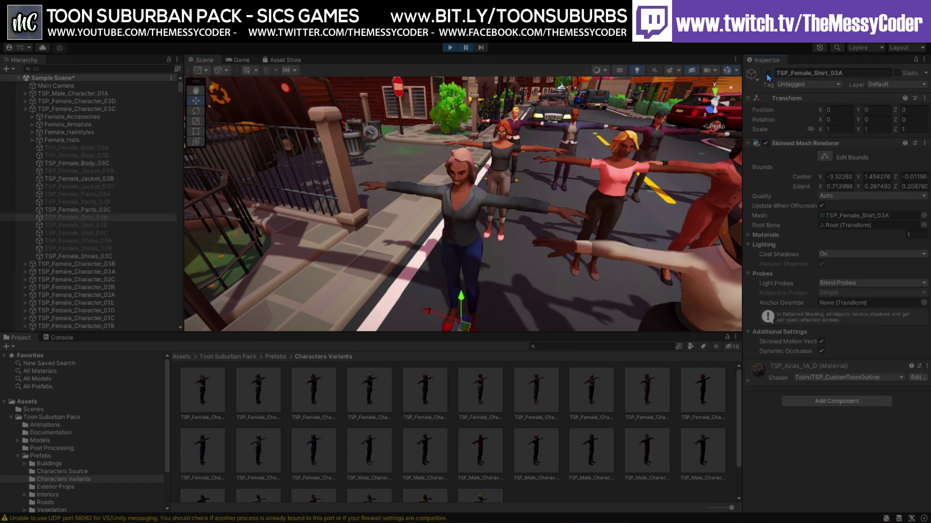
click(768, 74)
Deactivate the jacket TSP_Female_Jacket_03B and the shirt TSP_Female_Shirt_03A of TSP_Female_Character_03C.
click(98, 179)
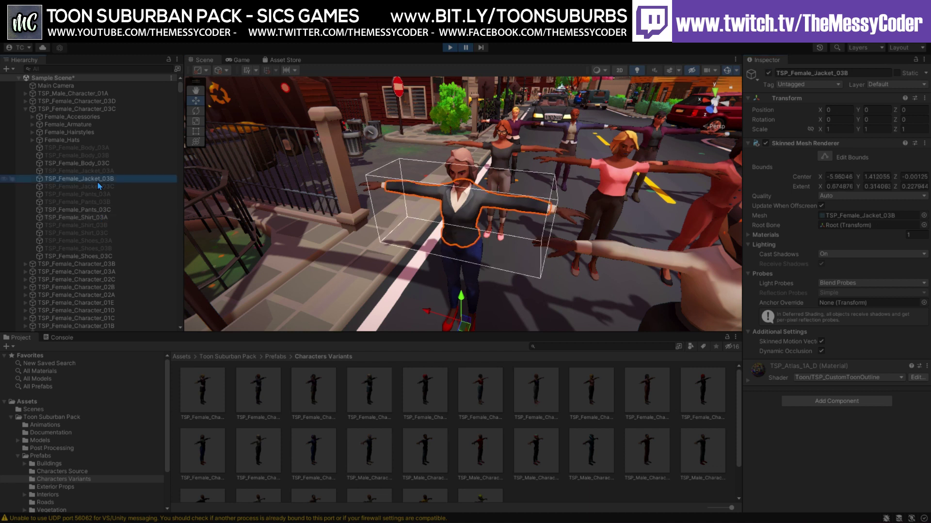
click(768, 73)
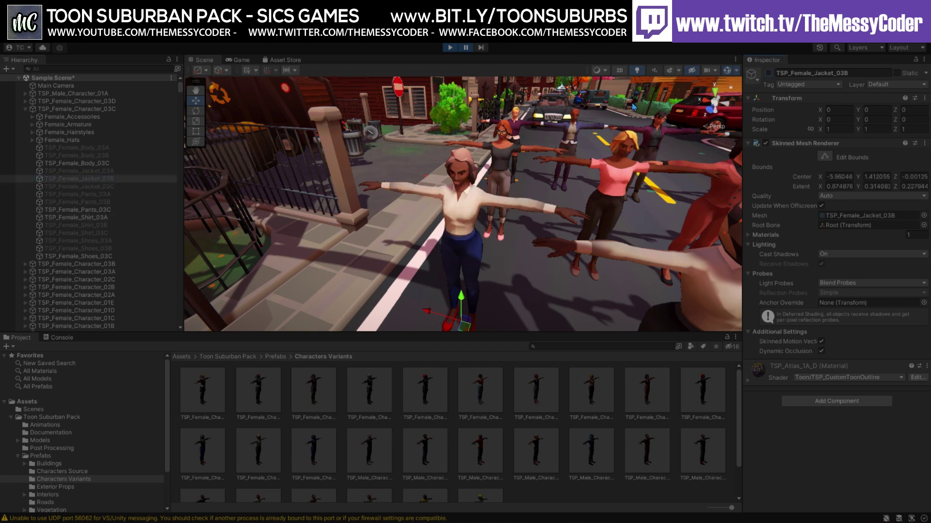
click(10, 217)
click(768, 74)
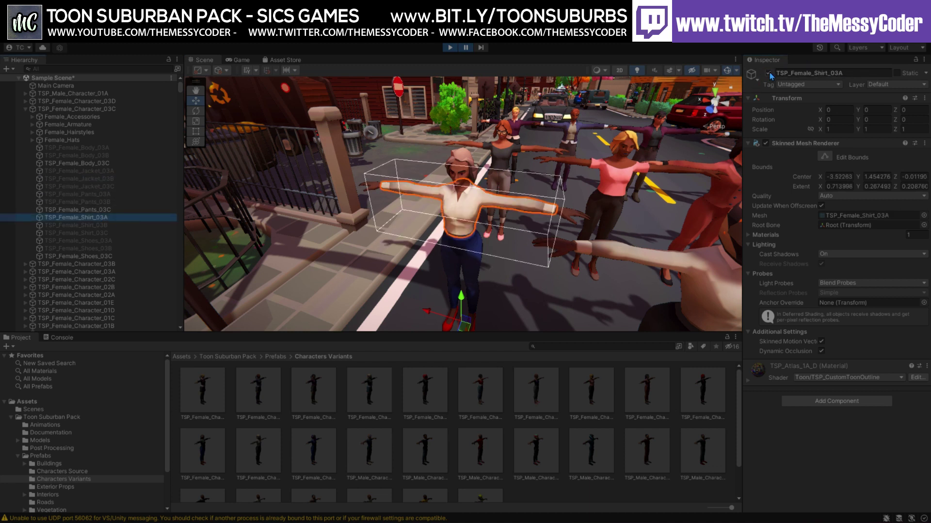
Reactivate the shirt TSP_Female_Shirt_03A and the jacket TSP_Female_Jacket_03B on the woman.
right_drag(490, 157, 587, 191)
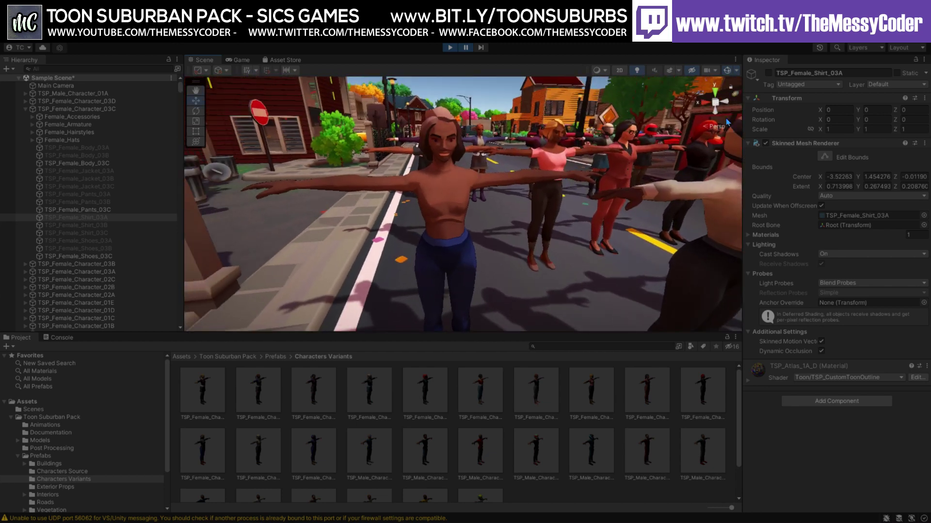
click(768, 73)
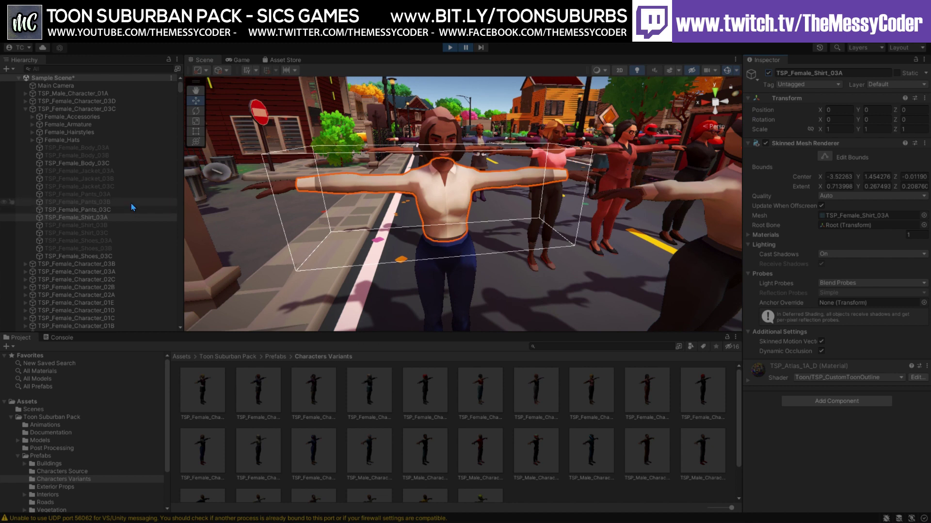
click(77, 179)
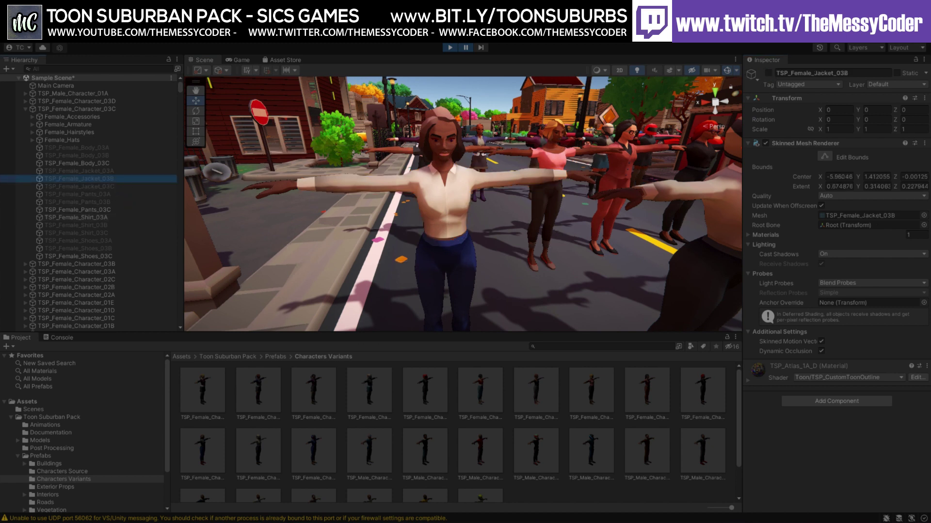
click(769, 73)
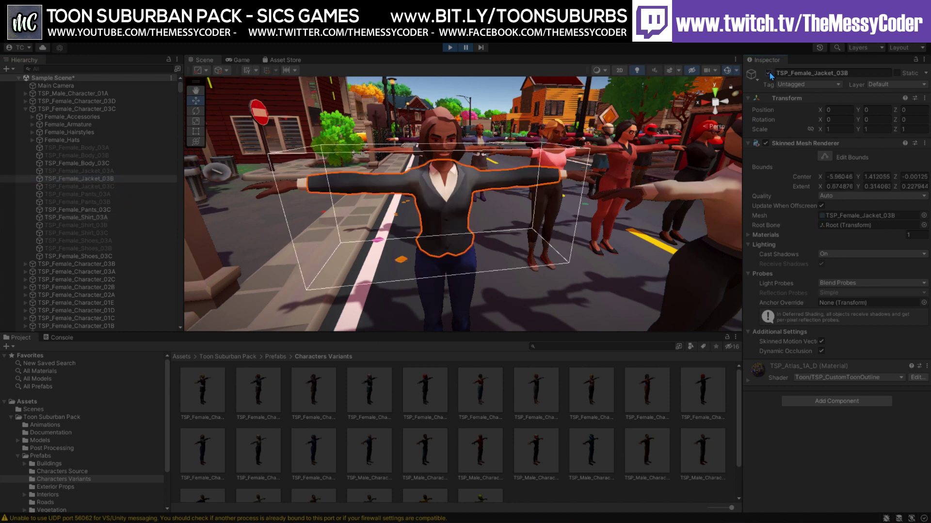
Examine the woman up close and inspect her body mesh, jackets 03B and 03A, and the parent object TSP_Female_Character_03C.
key(f)
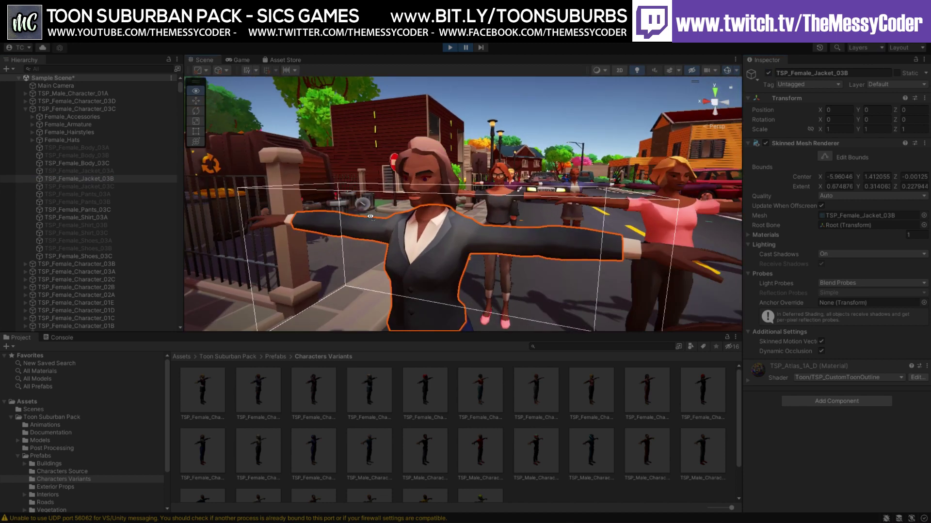
click(67, 166)
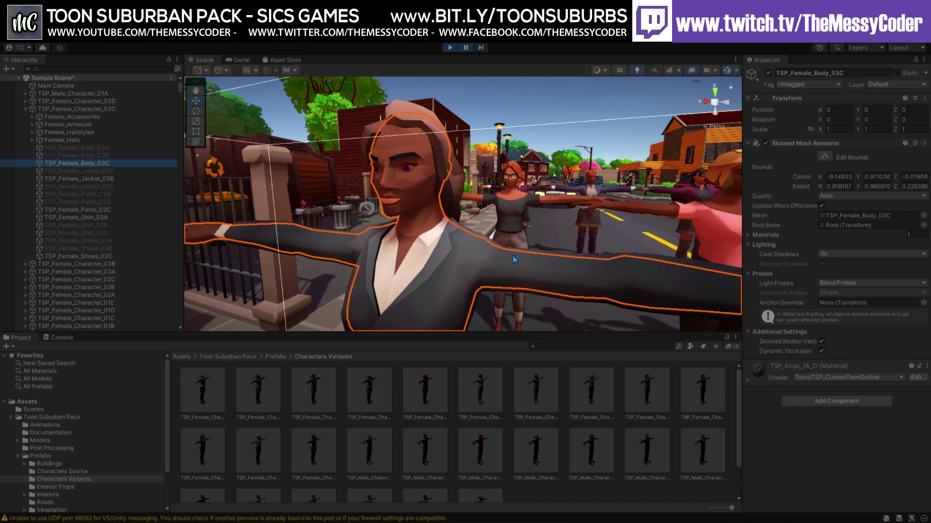
alt+drag(419, 260, 510, 252)
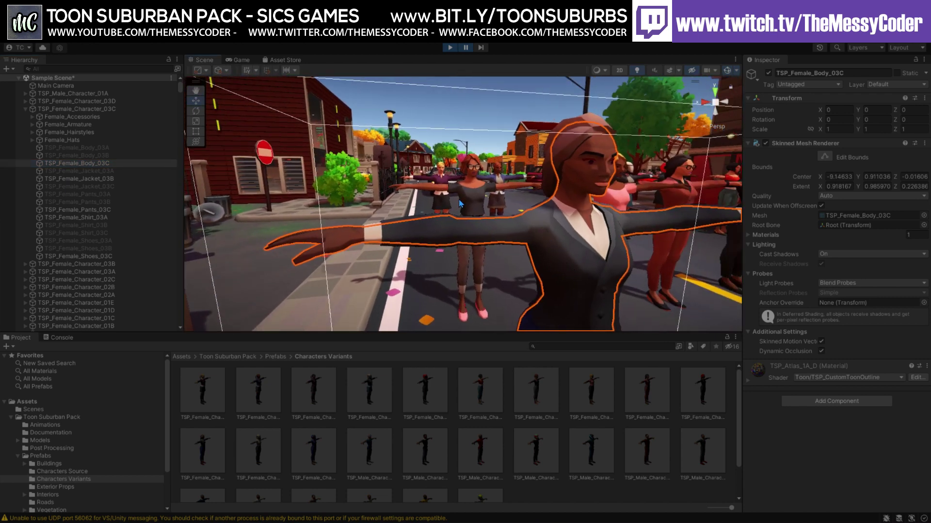
click(107, 179)
click(106, 172)
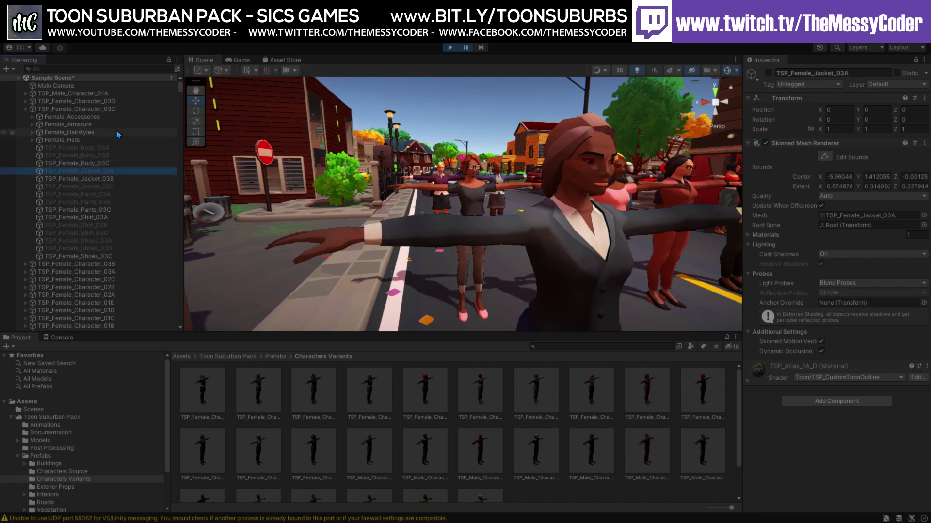
click(107, 109)
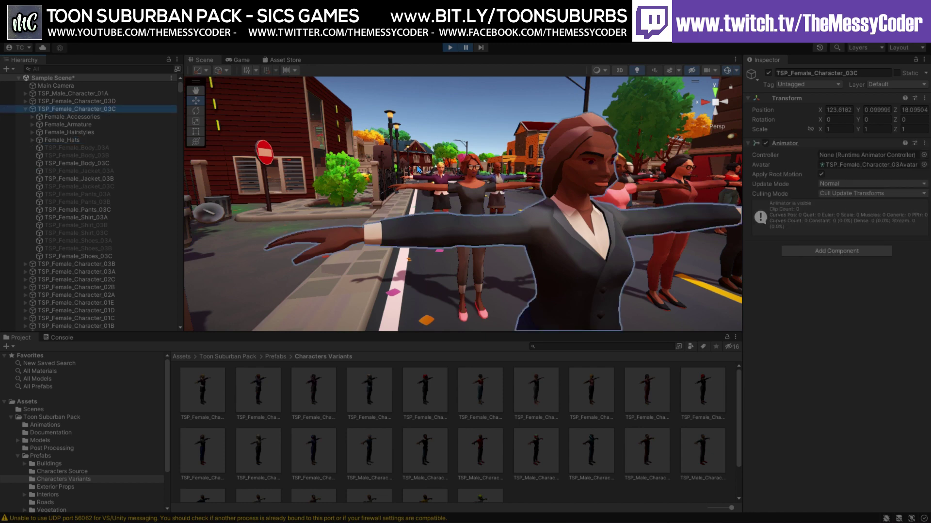
Inspect the separate parts of the black convertible TSP_Sportscar_01C, including its door, headlights, steering wheel and taillights.
right_drag(418, 169, 430, 199)
right_drag(461, 149, 597, 170)
click(558, 174)
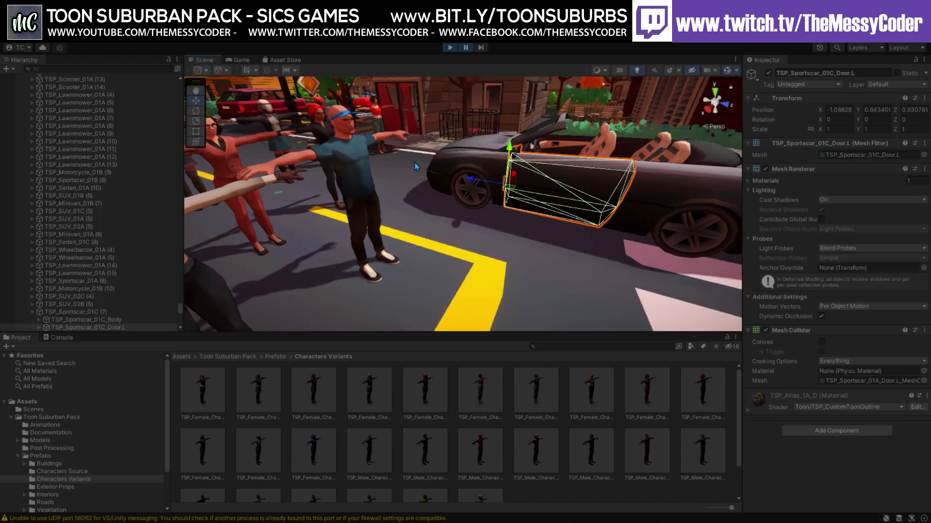
right_drag(416, 167, 400, 169)
scroll(130, 287, down, 3)
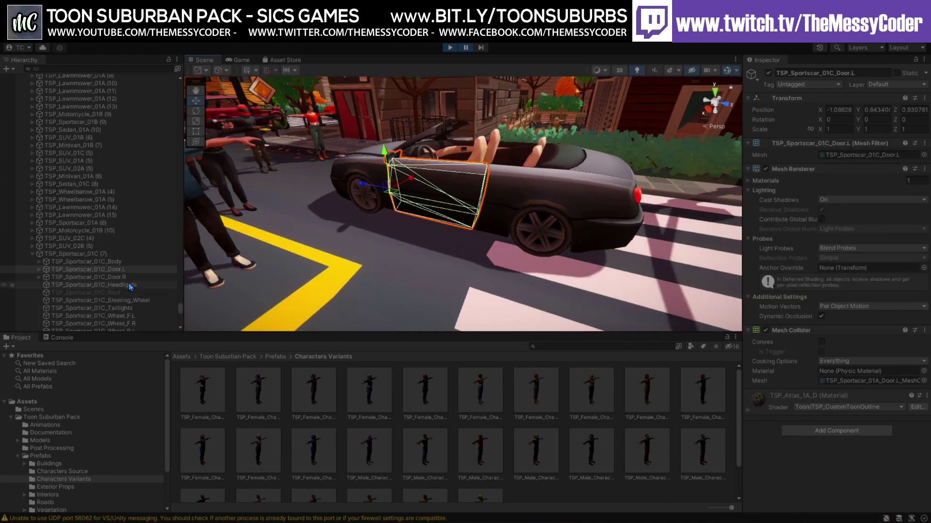
click(130, 285)
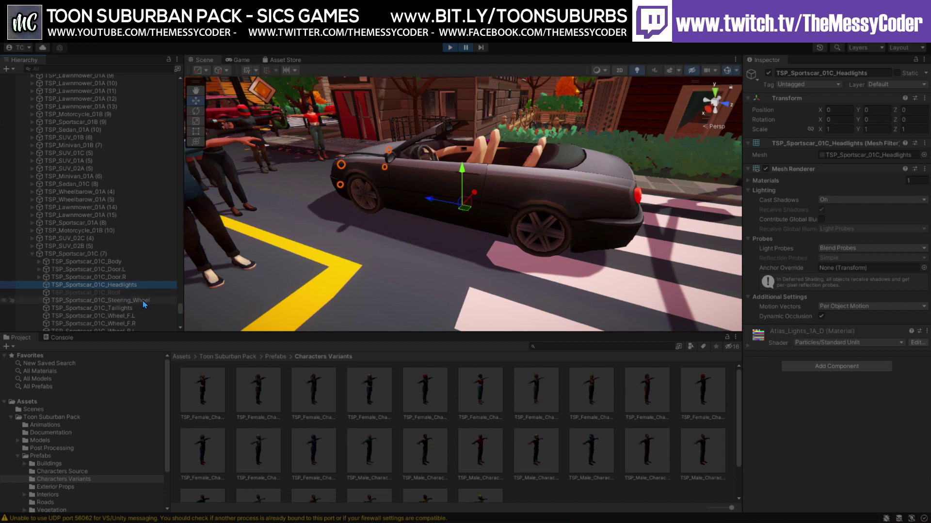
click(137, 301)
click(143, 309)
scroll(143, 312, down, 3)
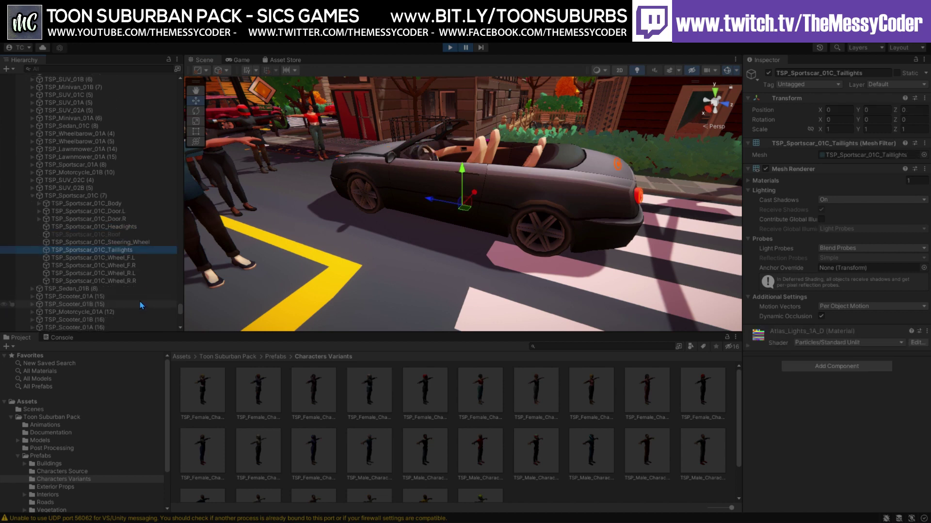
Examine the interior of the black convertible around the steering wheel, dashboard and seats.
right_drag(310, 259, 262, 283)
key(w)
scroll(387, 272, down, 5)
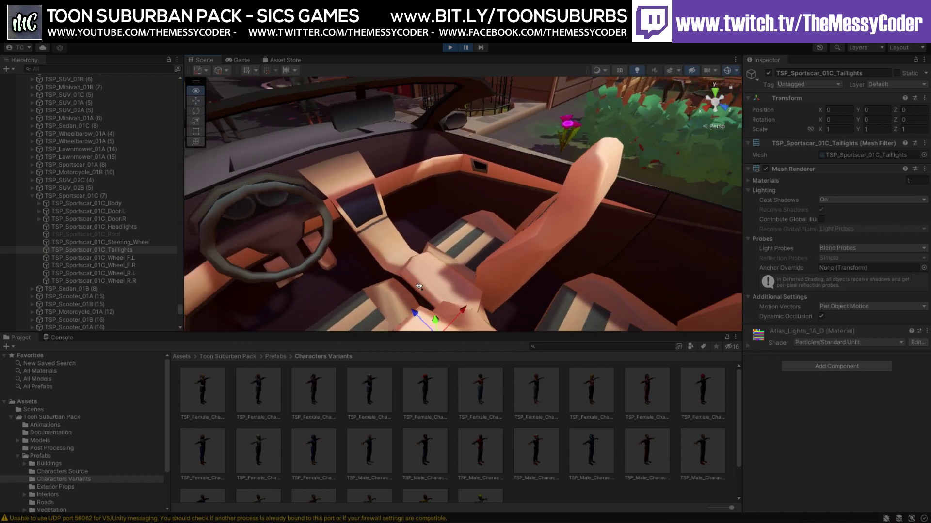
right_drag(420, 286, 424, 303)
scroll(331, 203, down, 3)
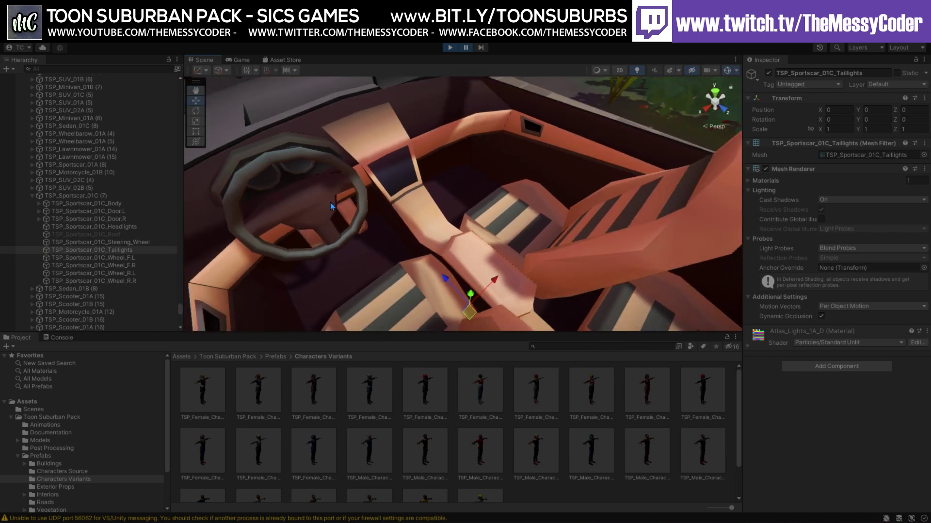
Try to rotate the trunk TSP_SUV_02A_Trunk of the red SUV near the crosswalk, and undo the rotation.
right_drag(396, 128, 388, 256)
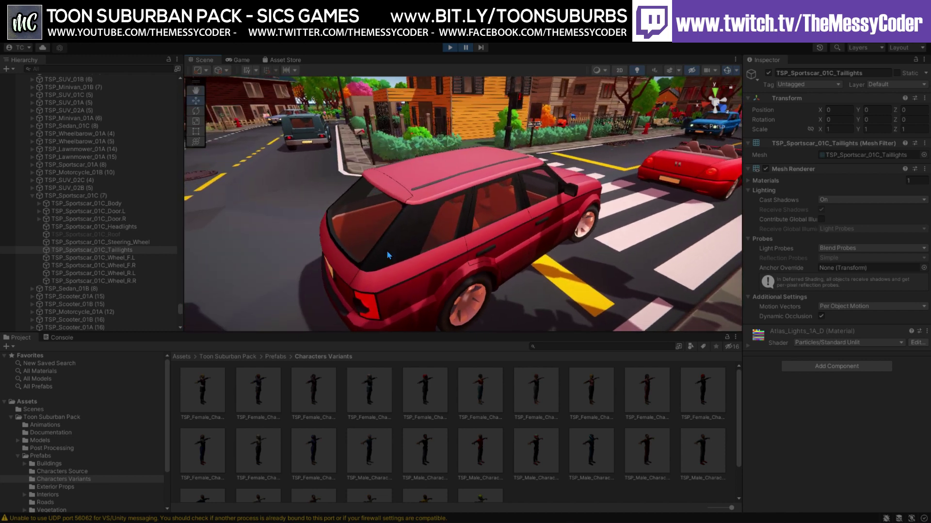
click(349, 253)
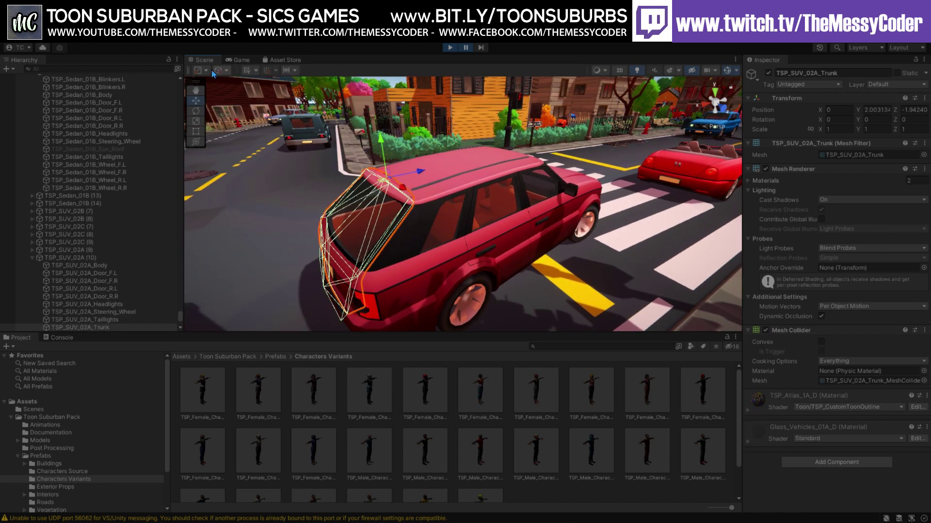
click(200, 112)
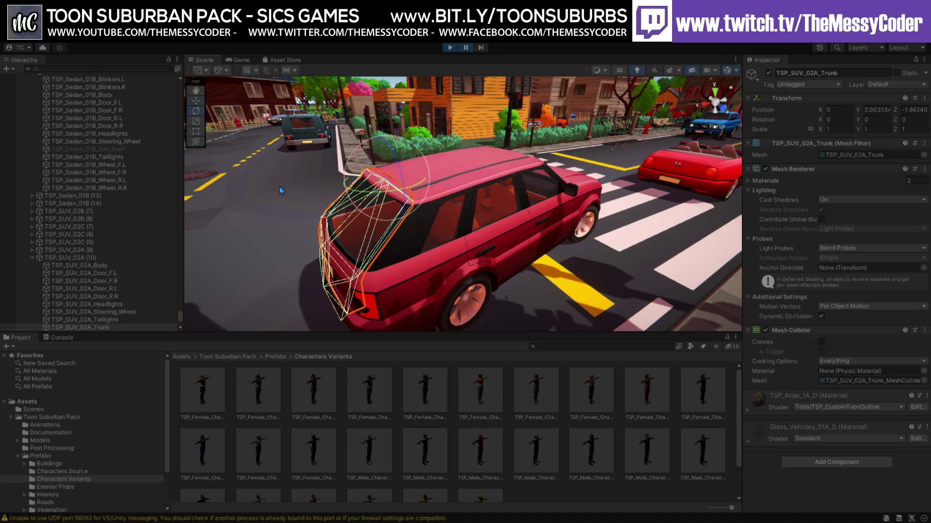
drag(361, 177, 432, 223)
key(ctrl+z)
Inspect the gear shifter TSP_Garbage_Truck_01A_Gear_Shifter and the control panel inside the garbage truck's cab.
click(361, 160)
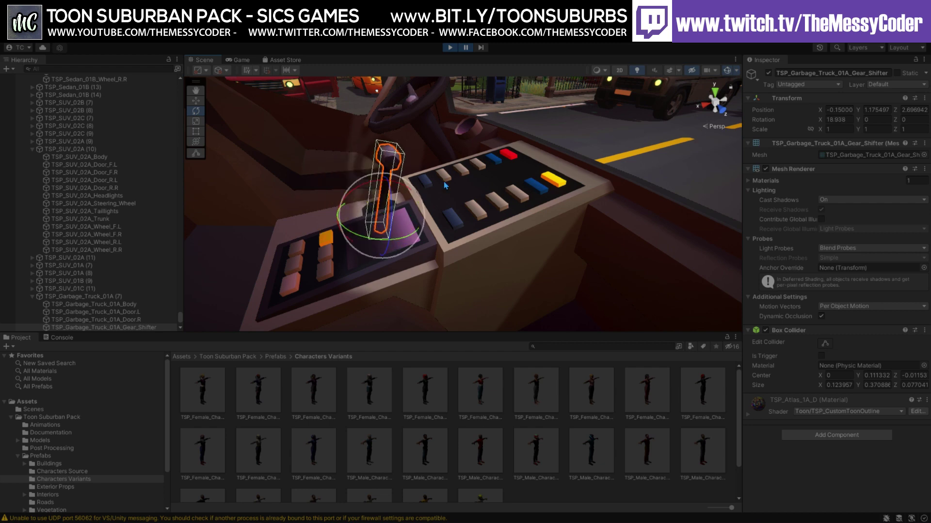
alt+drag(445, 186, 464, 200)
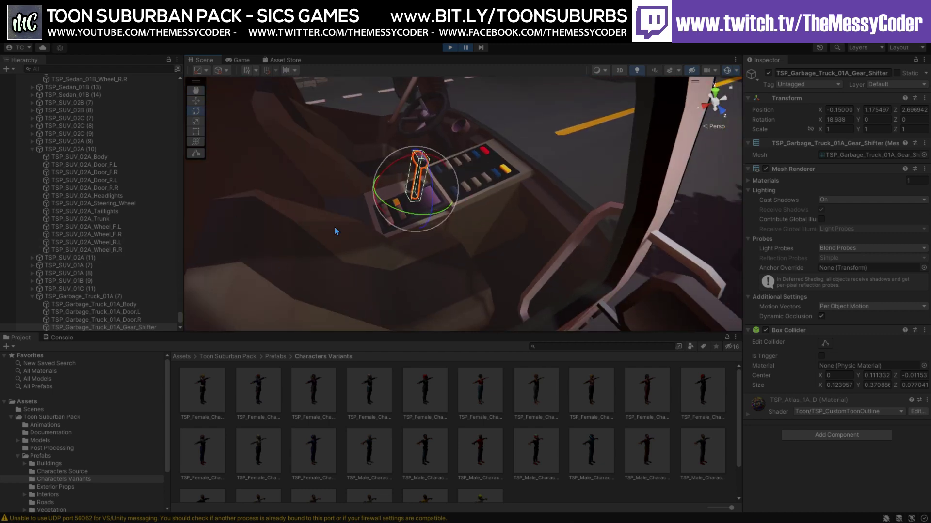
alt+drag(423, 167, 459, 177)
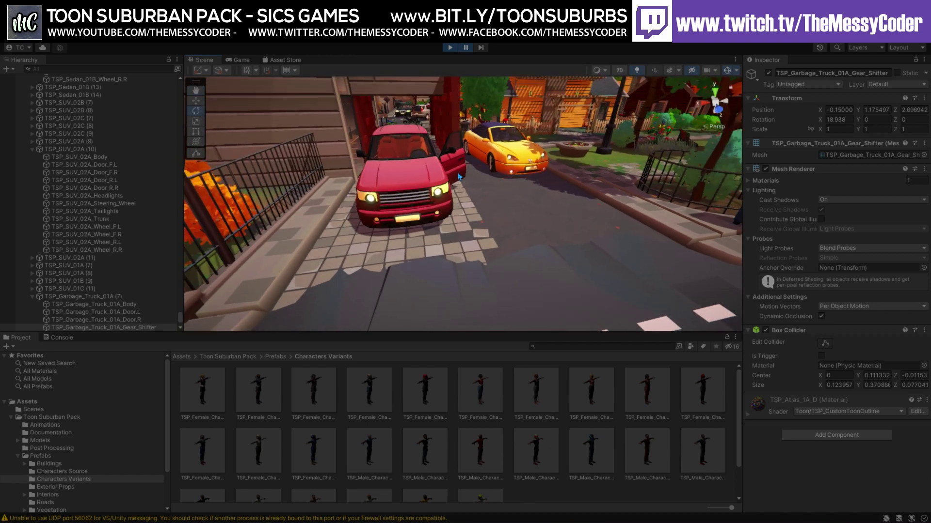
Inspect the body meshes of the red SUV and the yellow sports car parked on the driveway.
click(401, 177)
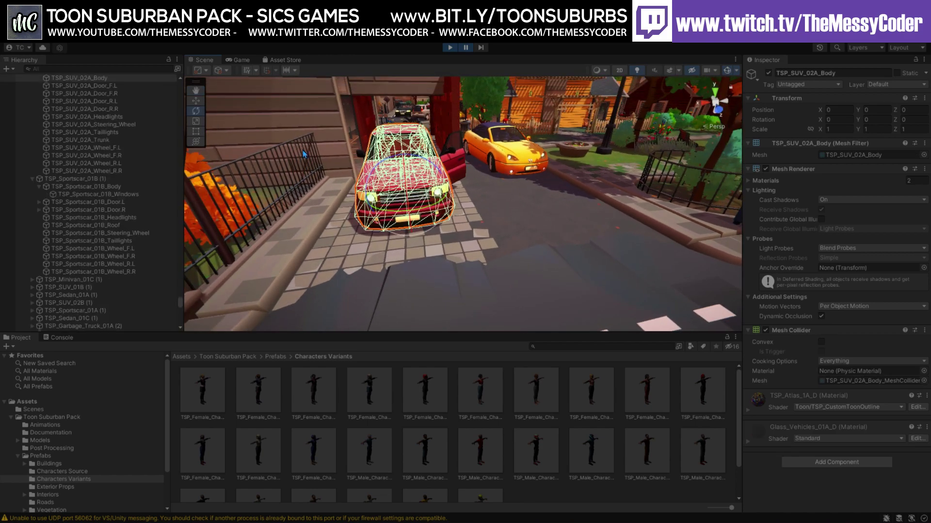
alt+drag(304, 154, 425, 224)
click(524, 230)
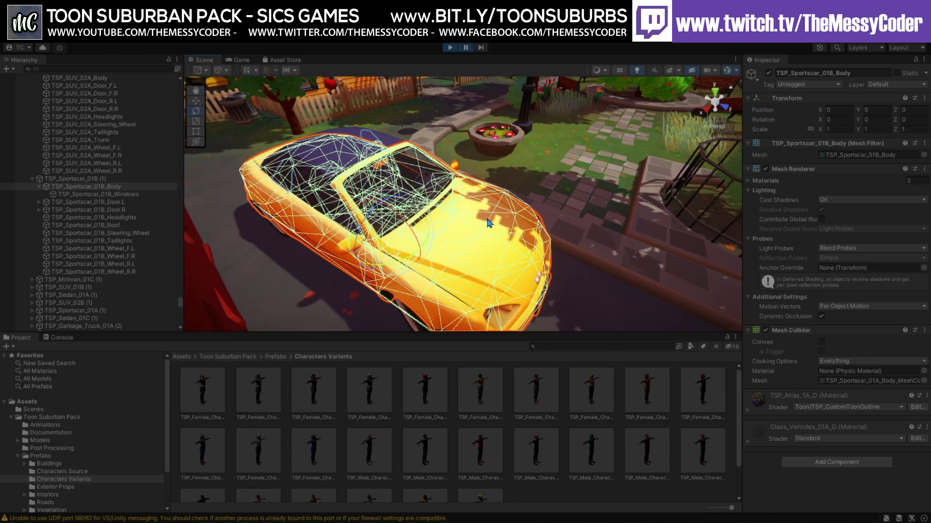
alt+drag(463, 250, 473, 231)
click(317, 125)
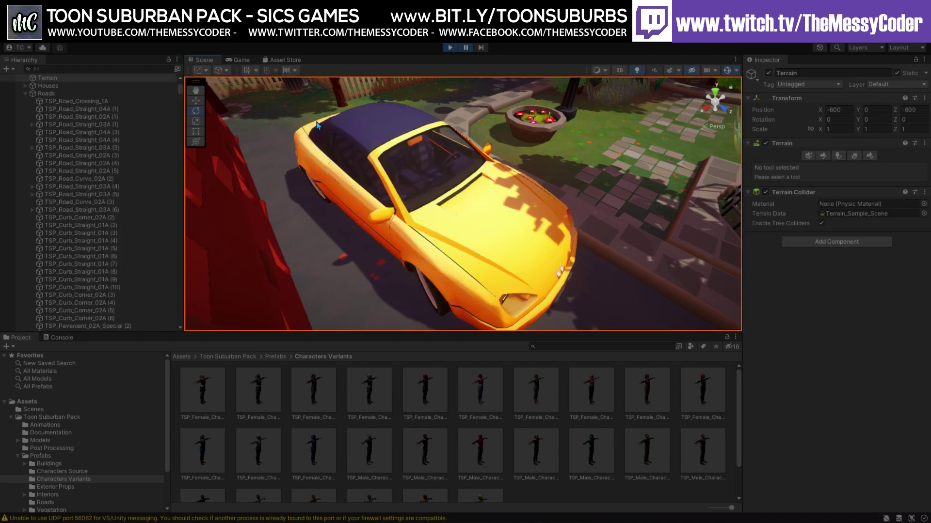
alt+drag(366, 172, 471, 184)
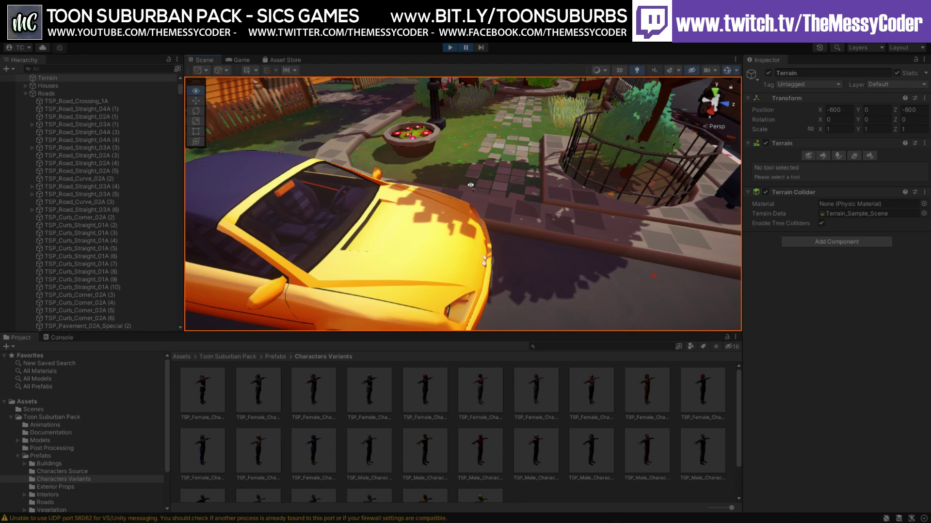
click(432, 223)
Look over the street and parked vehicles, and inspect the body of the red SUV with the open door.
alt+drag(433, 223, 528, 208)
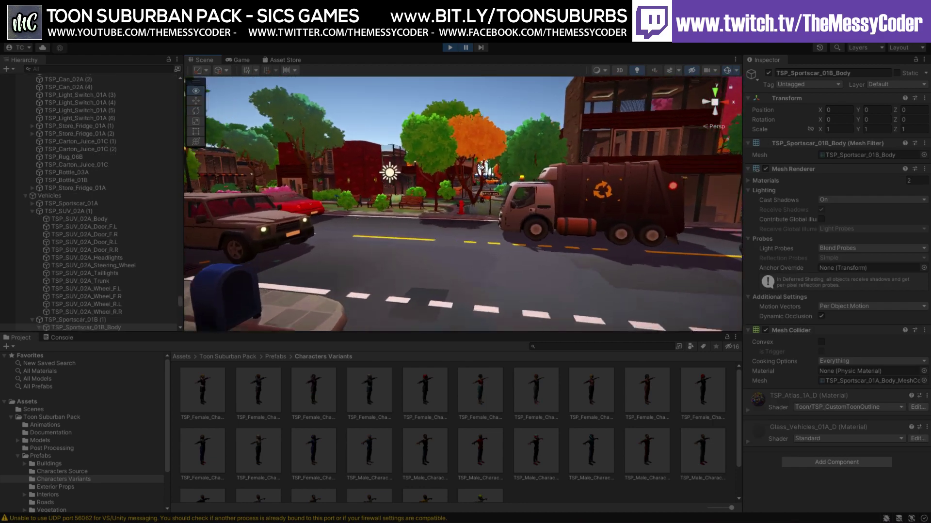
alt+drag(481, 167, 372, 252)
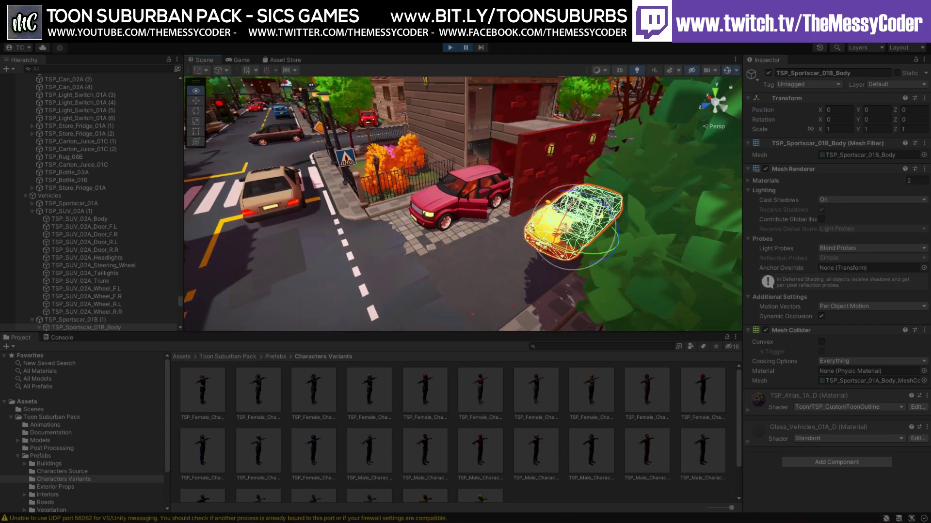
alt+drag(556, 208, 500, 218)
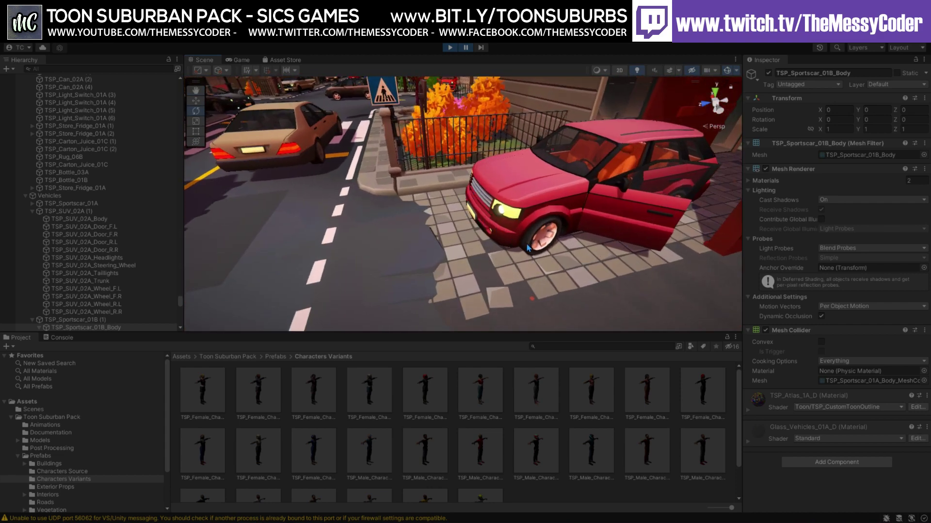
alt+drag(527, 248, 487, 241)
click(484, 239)
right_drag(532, 243, 450, 177)
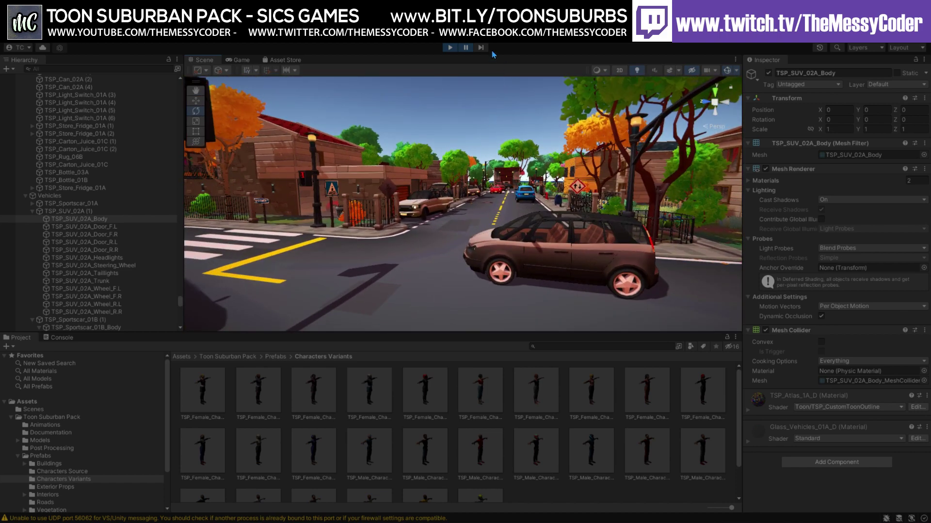
Preview the lawnmower, garbage truck, green and red scooter, and wheelbarrow prefabs in the Vehicles folder.
right_drag(478, 126, 524, 143)
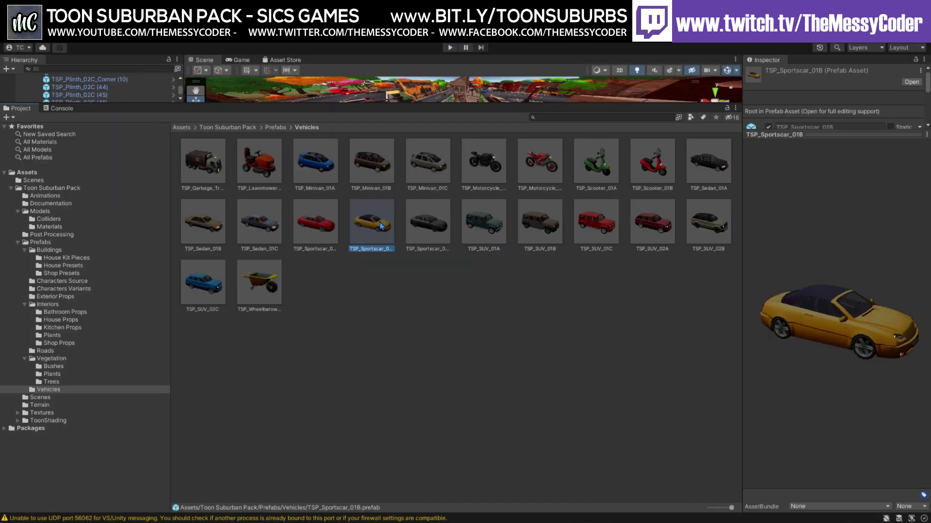
click(262, 170)
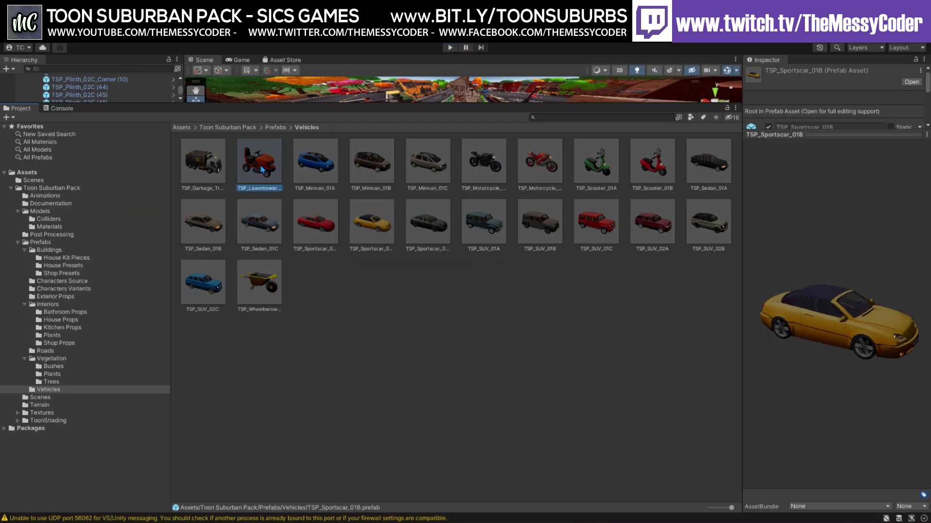
click(201, 163)
click(598, 167)
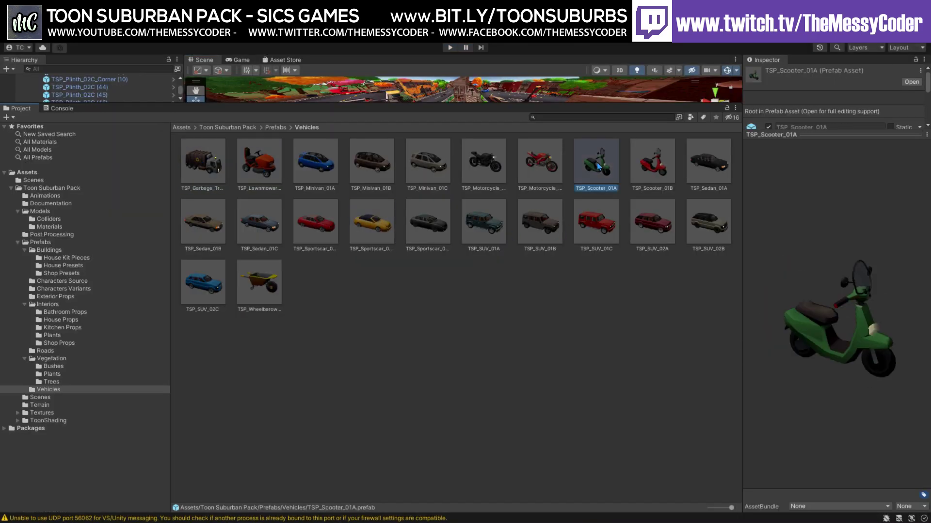
click(658, 171)
click(253, 287)
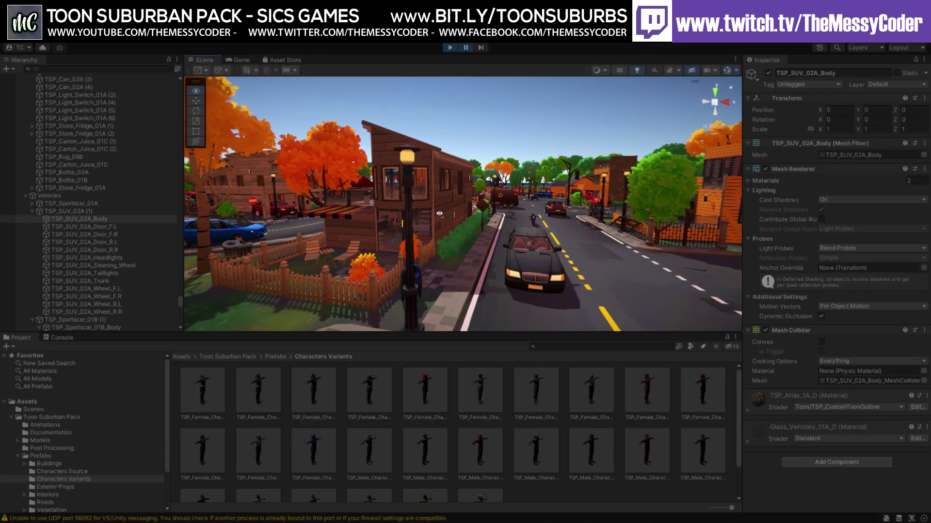
Inspect the wall pieces on the street side of the wooden house, including TSP_House_Wall_Regular_05B and TSP_House_Wall_Short_05B.
right_drag(367, 204, 368, 210)
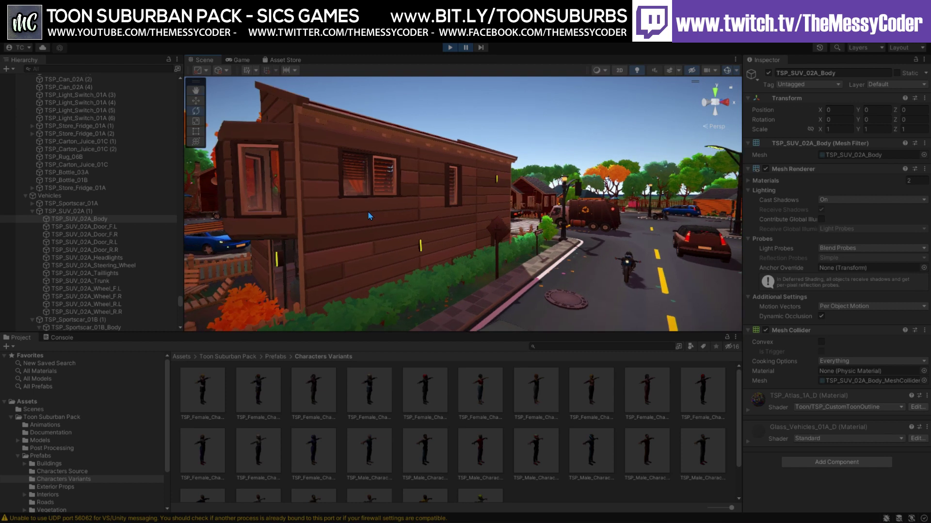
click(368, 210)
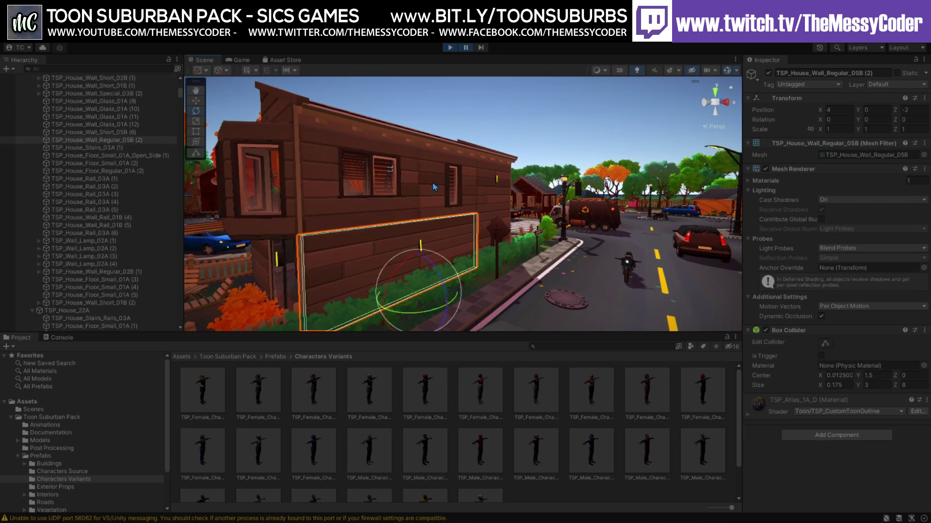
click(455, 185)
click(500, 186)
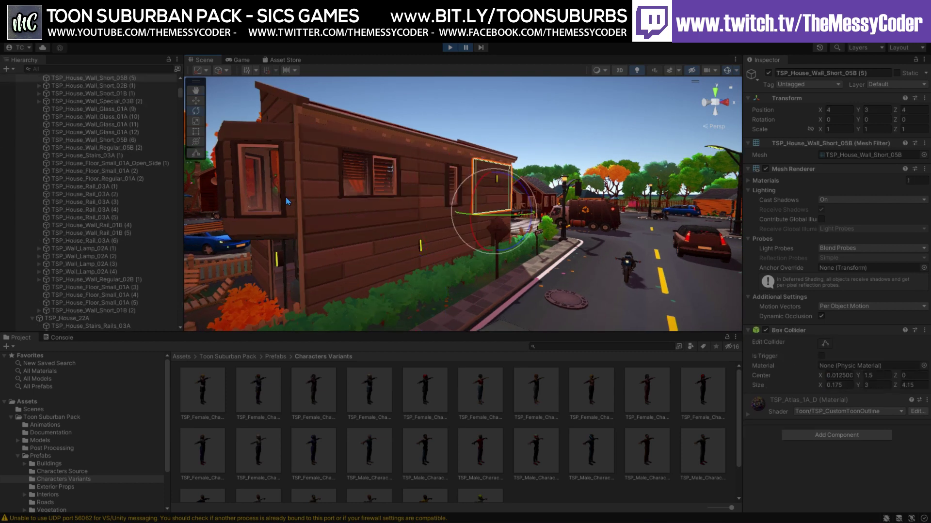
Locate the mesh of the house's bay window wall, TSP_House_Wall_Special_03B, in the Models folder and examine it in an enlarged preview.
click(286, 201)
right_drag(286, 201, 300, 268)
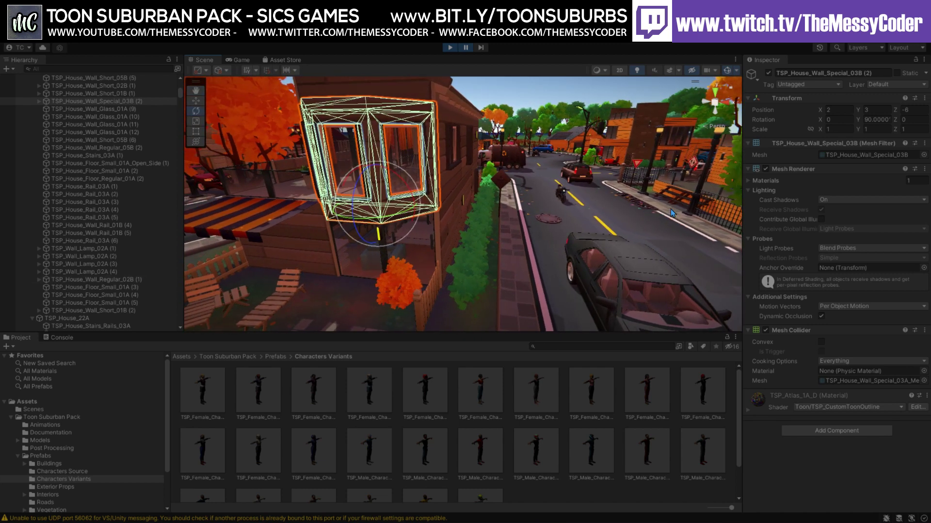
click(852, 155)
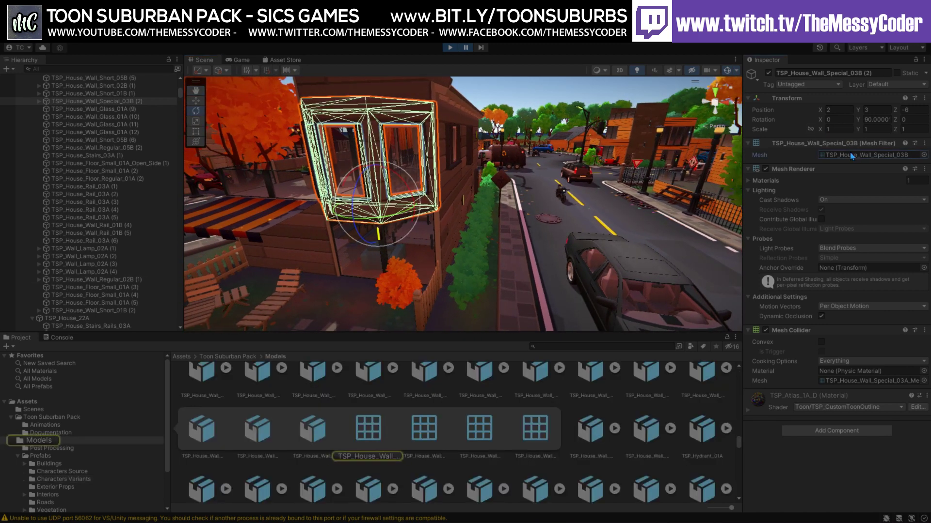
click(373, 432)
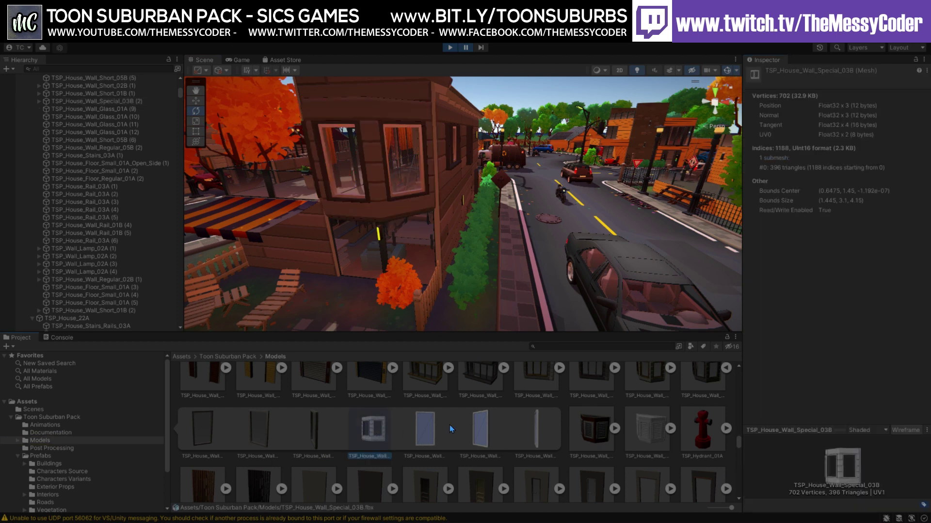
click(807, 431)
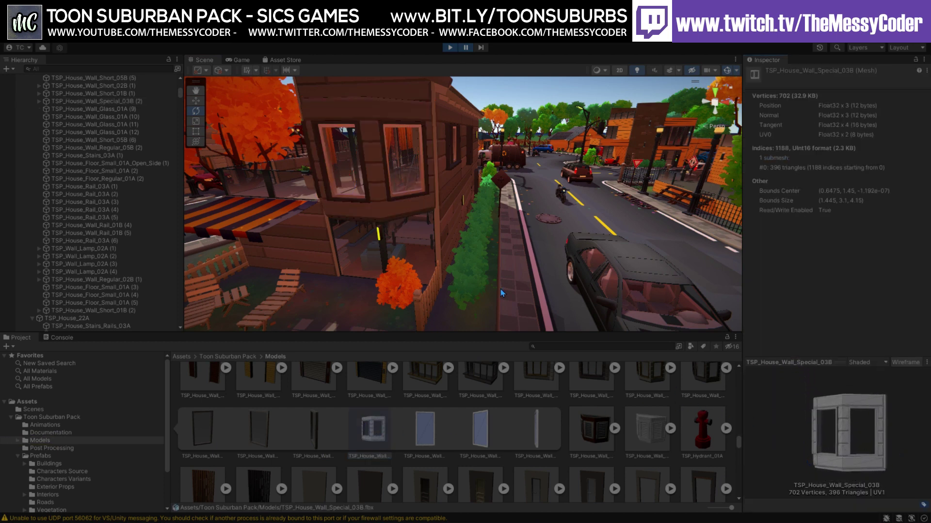
Examine the wooden house's street side by selecting its separate pieces, including TSP_House_Wall_Short_05B, TSP_House_Wall_Short_01B and TSP_Plinth_02B.
right_drag(433, 163, 394, 173)
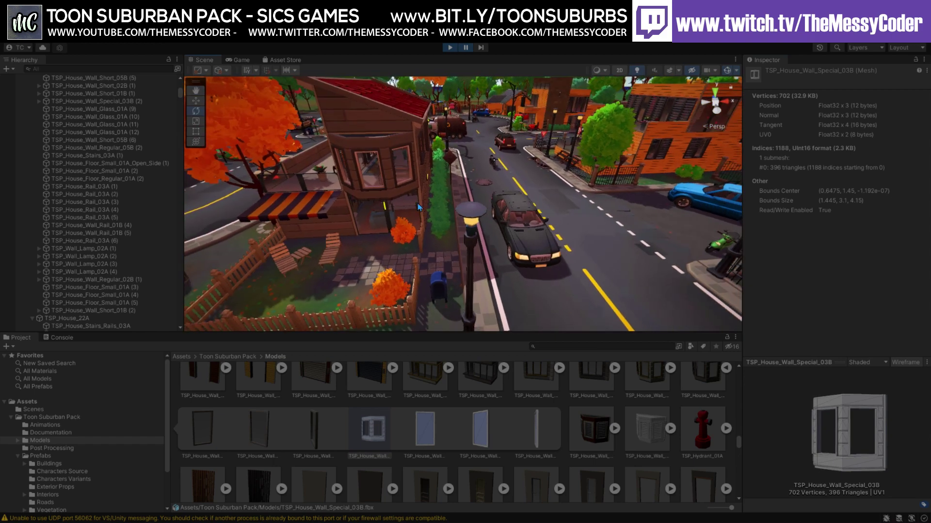
right_drag(418, 207, 444, 171)
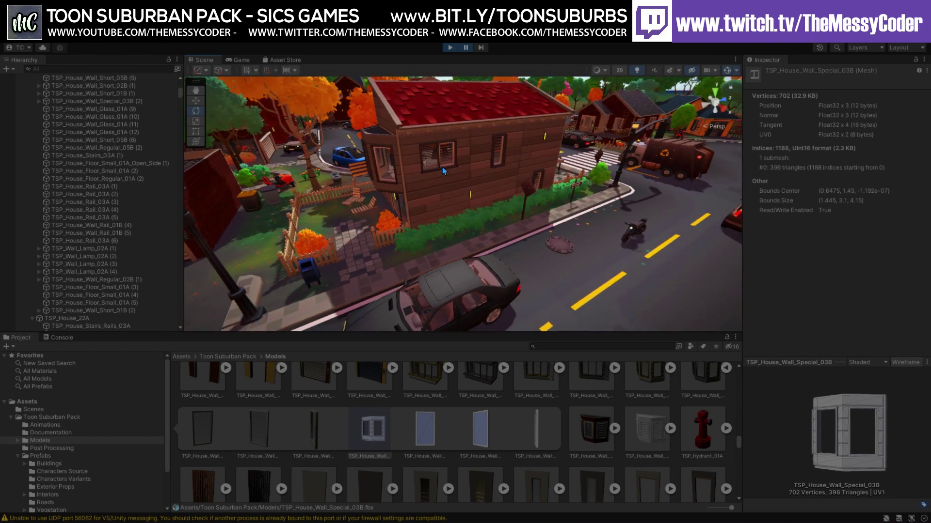
right_drag(483, 199, 316, 212)
click(395, 196)
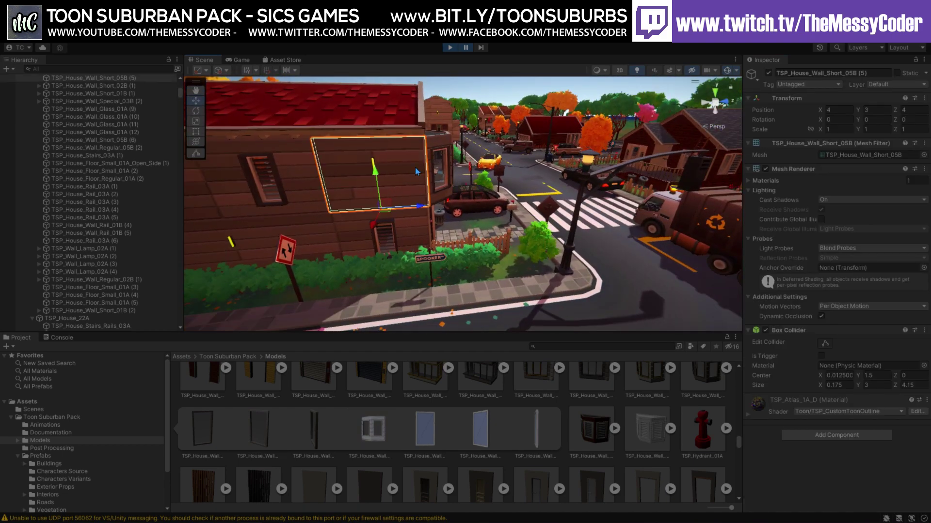
click(417, 224)
click(419, 179)
click(419, 180)
key(f)
scroll(123, 192, up, 3)
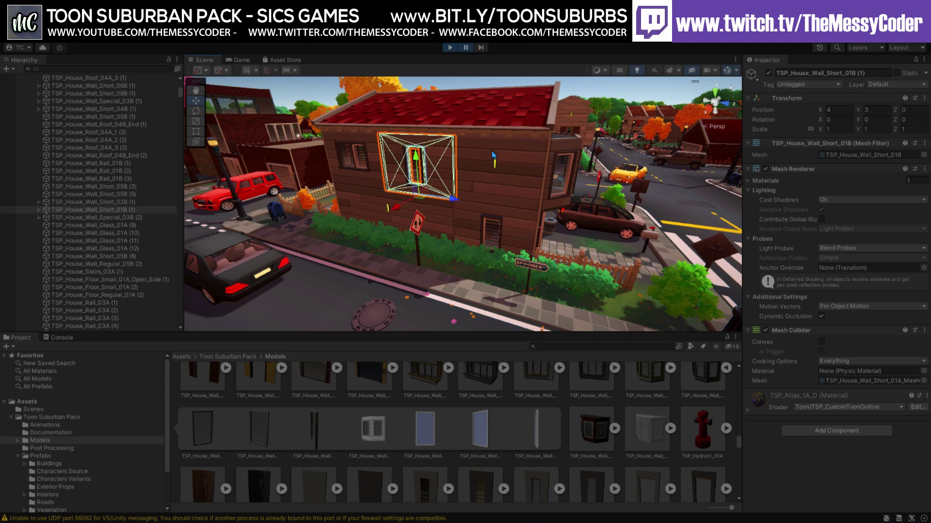
click(527, 225)
click(438, 201)
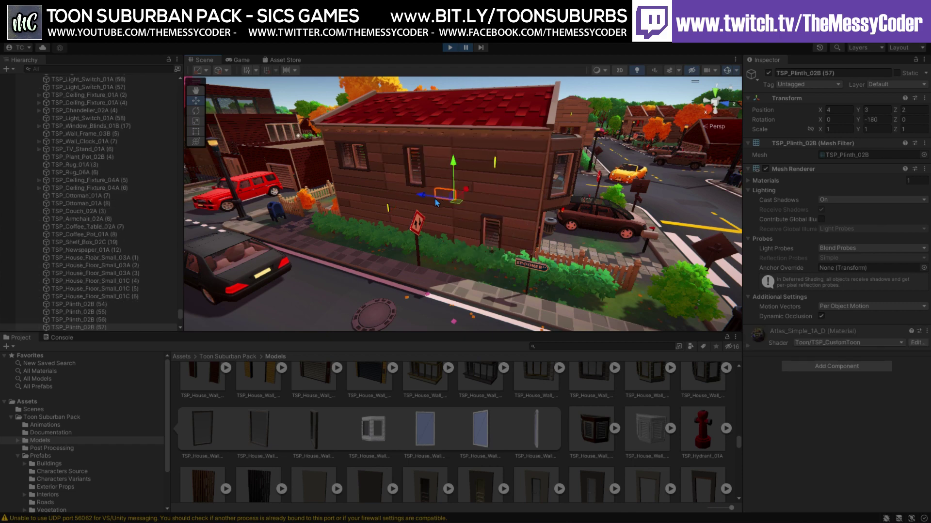
Look over the neighbourhood from above and inspect the wall TSP_House_Wall_Regular_13B of the orange corner house.
alt+drag(438, 201, 605, 220)
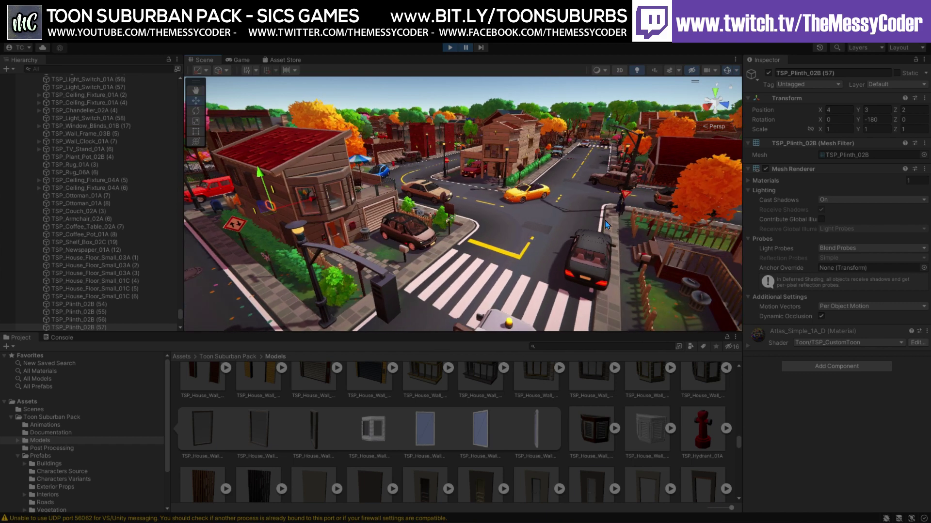
alt+drag(503, 222, 483, 221)
click(437, 210)
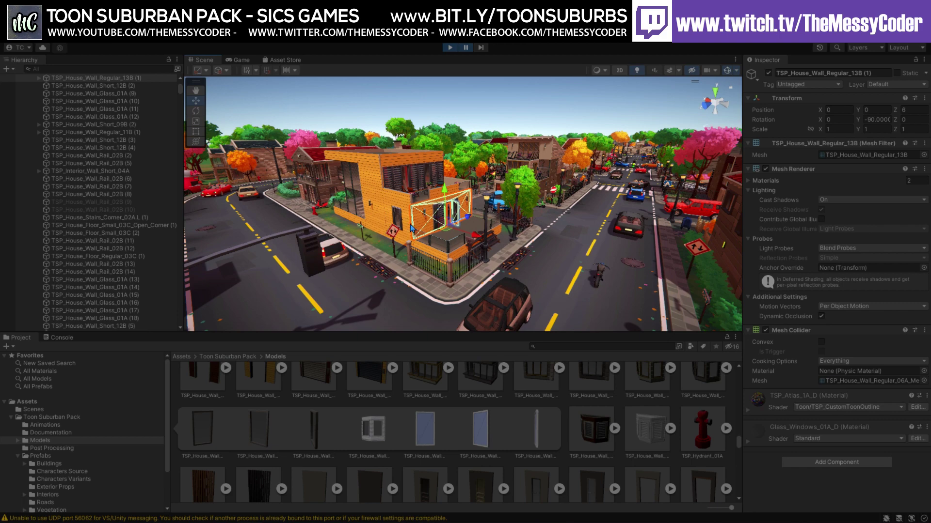
alt+drag(411, 228, 549, 176)
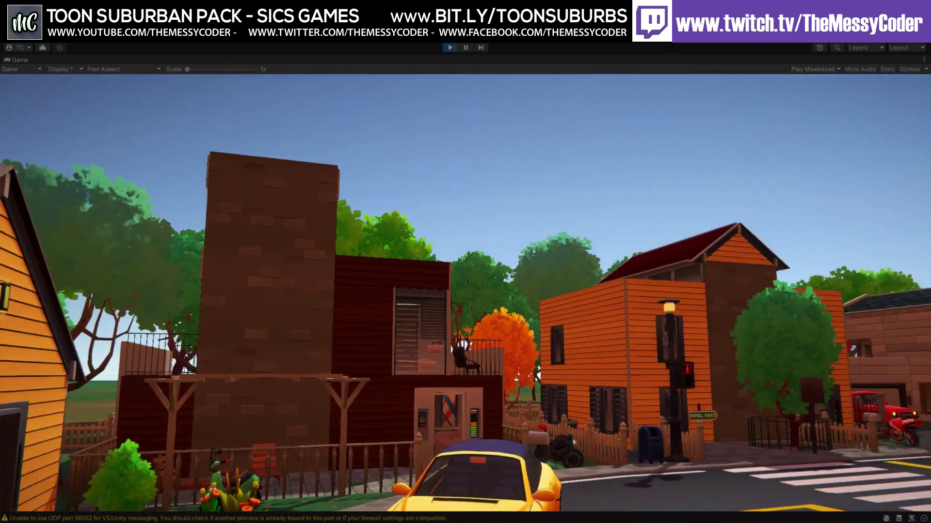
Exit Play mode and preview the TSP_Canopy_01C and TSP_House_Chimney_01A_Top prefabs in House Kit Pieces.
key(ctrl+p)
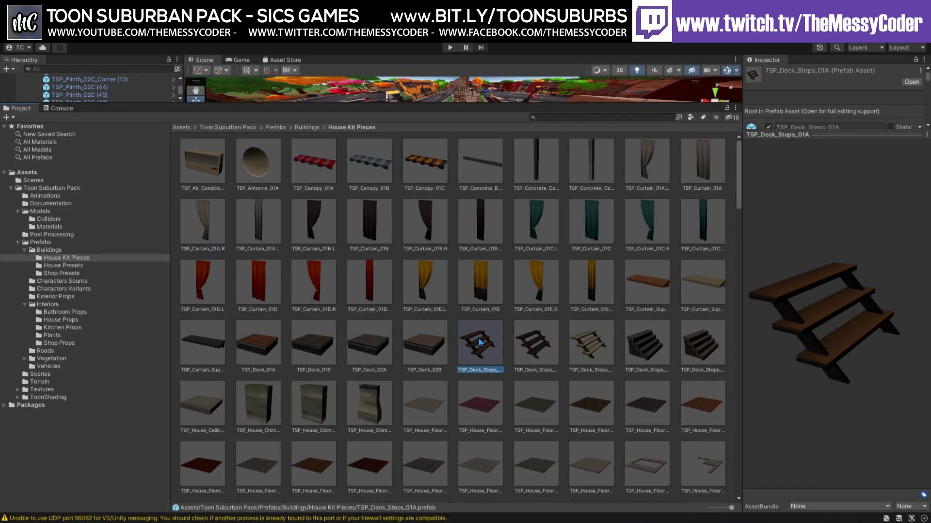
click(423, 182)
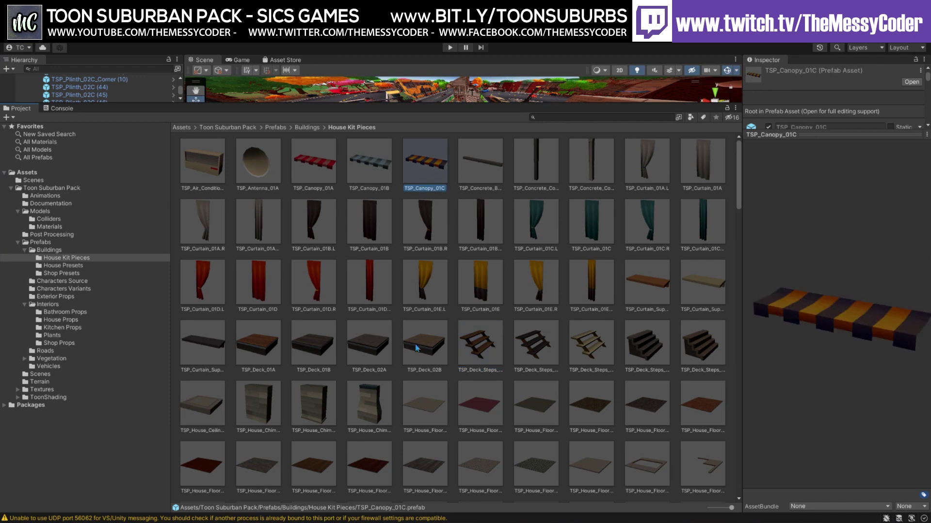
scroll(418, 360, down, 3)
click(375, 318)
scroll(378, 402, down, 10)
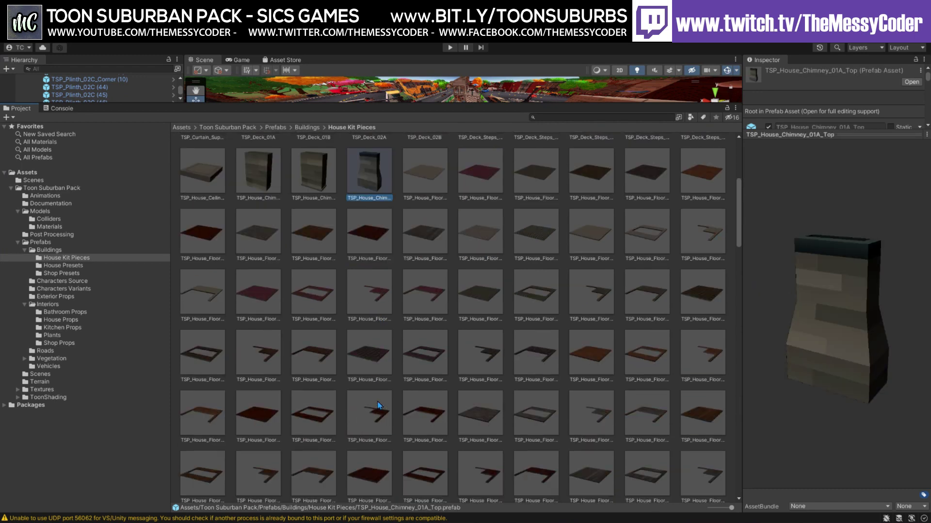
Preview roof and stair pieces in House Kit Pieces, including TSP_House_Roof_01C_1, TSP_House_Roof_03A_1, TSP_House_Stairs_Rails_03B and TSP_House_Stairs_Corner_02A.R.
click(435, 363)
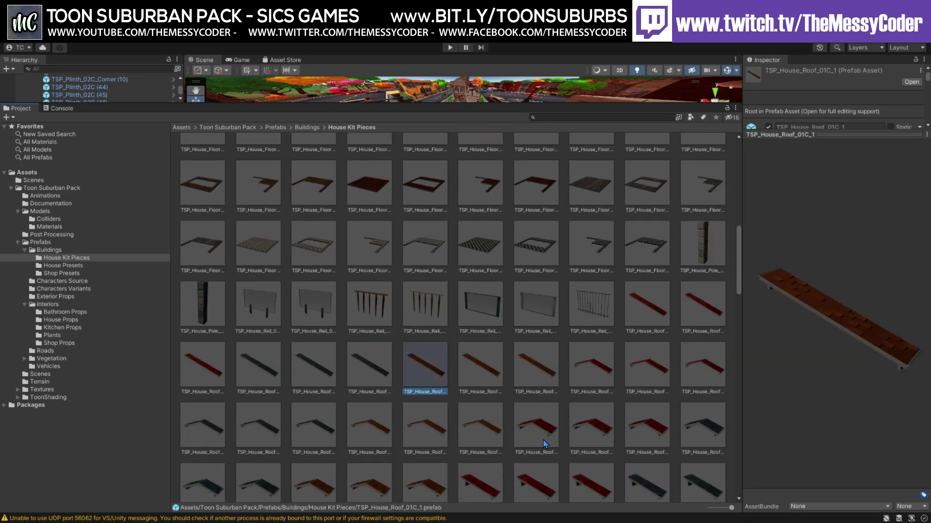
click(525, 431)
scroll(524, 431, down, 9)
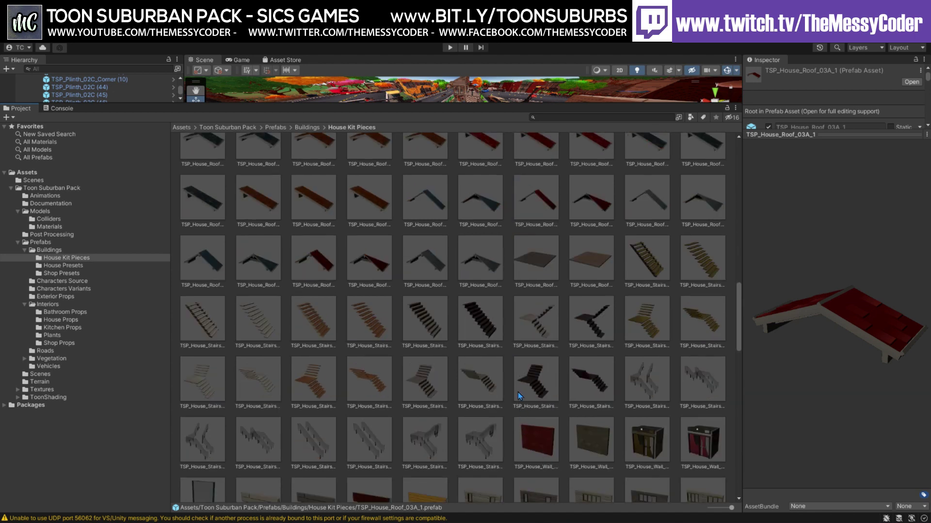
click(483, 429)
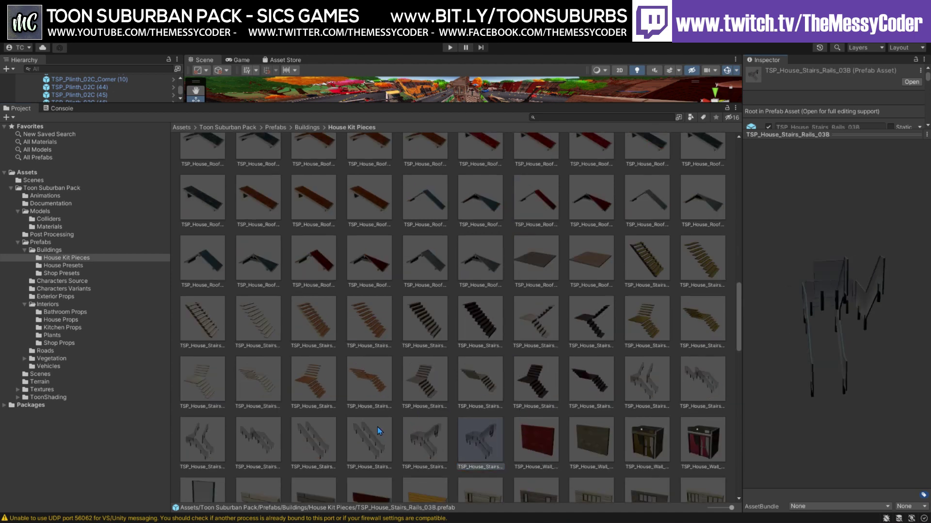
click(490, 390)
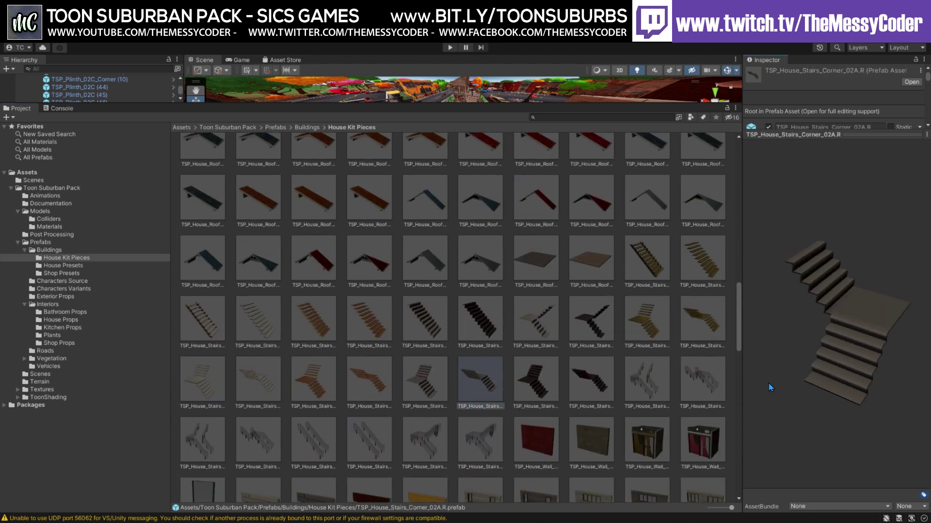
Preview the wall prefabs TSP_House_Wall_Short_06A and TSP_House_Wall_Short_10A in House Kit Pieces from different angles.
scroll(466, 422, down, 10)
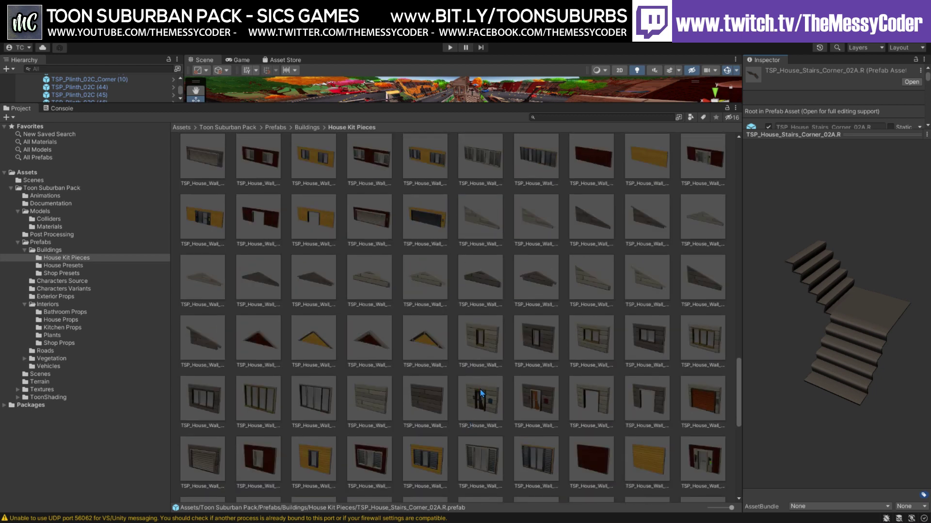
click(479, 393)
mouse_move(869, 394)
mouse_down()
mouse_move(842, 396)
mouse_move(853, 395)
mouse_up()
click(377, 447)
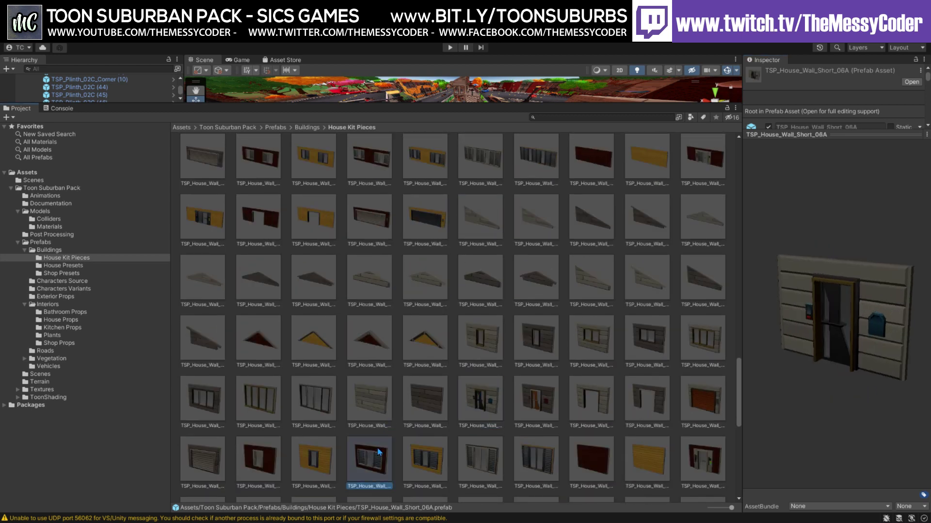
drag(800, 382, 804, 350)
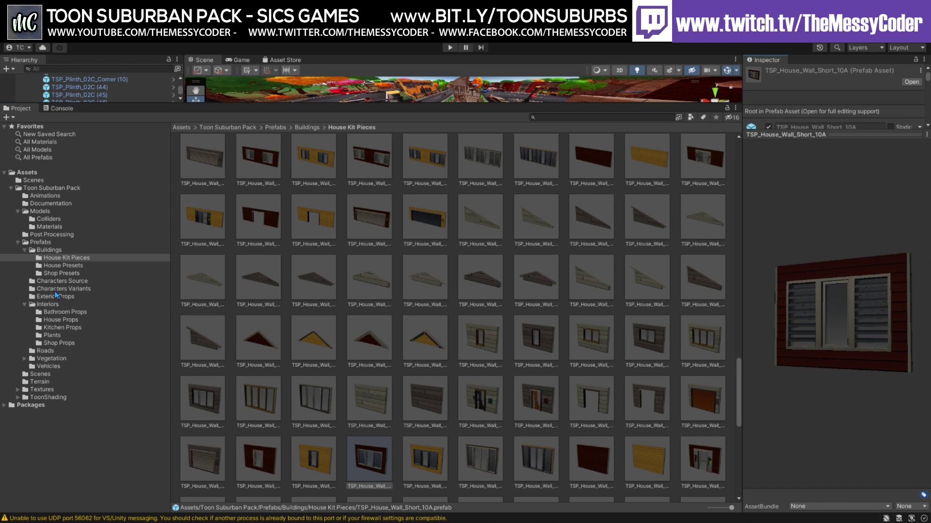
Preview house prefabs in House Presets from several angles, including TSP_House_24A and the interior TSP_House_Interior_16A.
click(63, 265)
click(369, 226)
drag(834, 316, 699, 316)
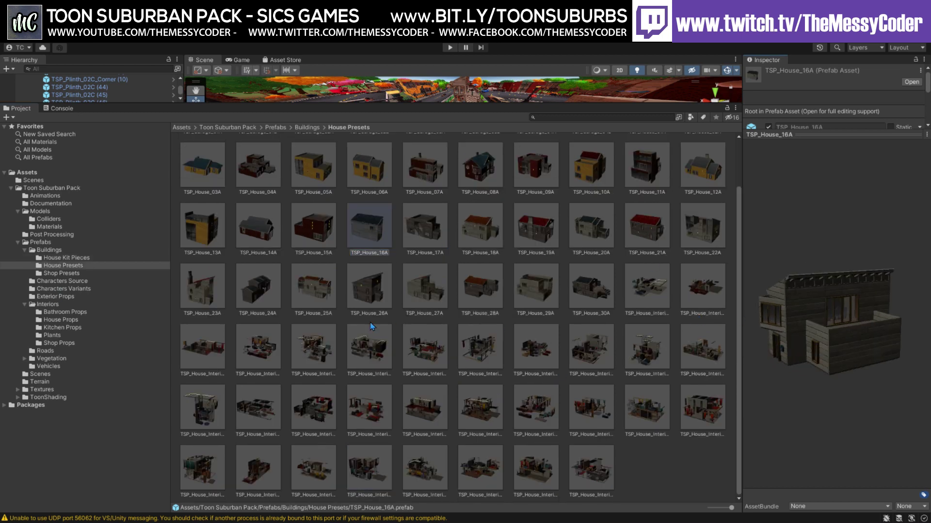
click(254, 295)
drag(834, 330, 710, 331)
click(365, 413)
drag(788, 398, 712, 416)
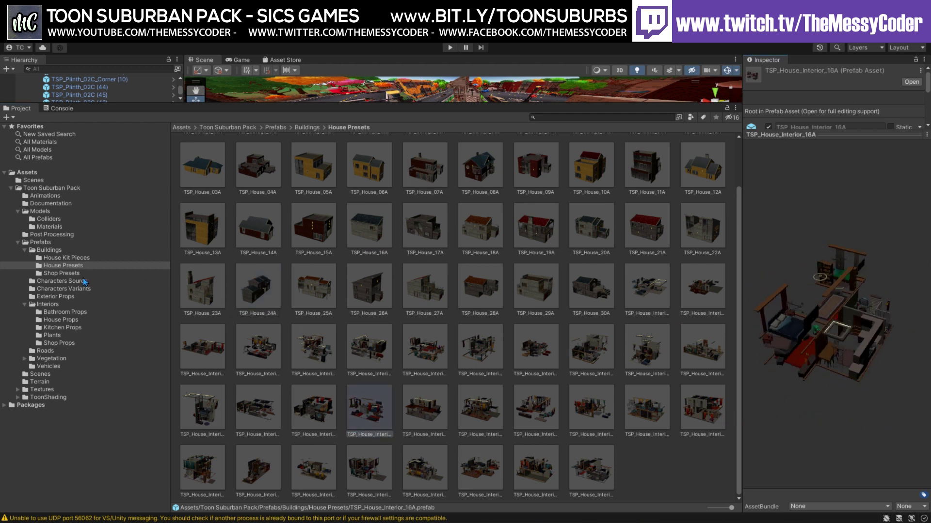
Preview the Shop Presets, including a shop interior, TSP_Shop_02B, TSP_Shop_01A and TSP_Lemonade_Stand_01A.
click(61, 273)
click(462, 161)
click(401, 170)
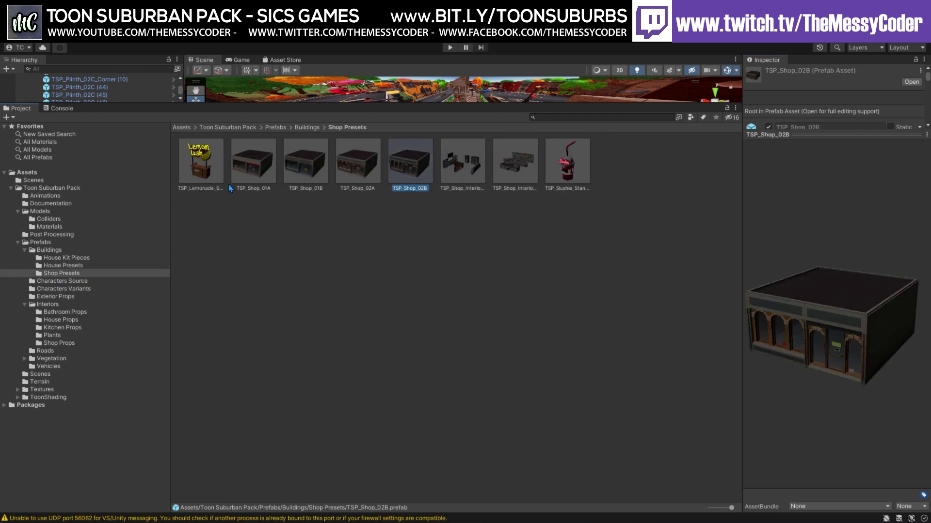
click(253, 173)
click(194, 176)
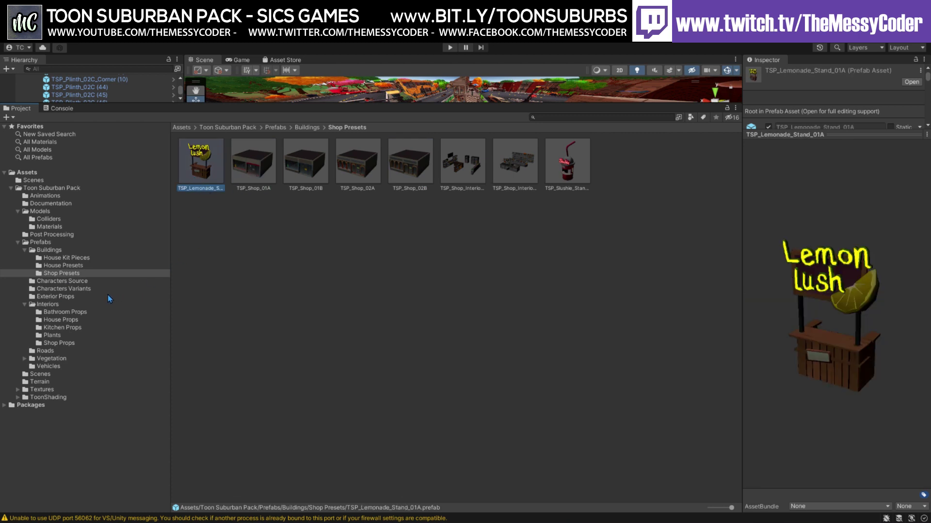
Preview the wall faucet and wall mount prefabs in Bathroom Props, including TSP_Bathroom_Wall_Mount_05D.
click(65, 312)
click(325, 280)
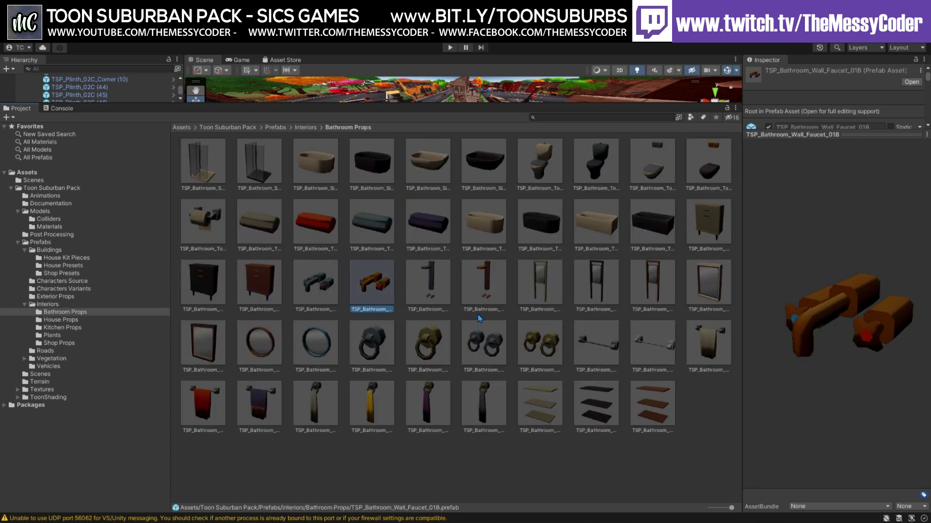
click(492, 346)
click(482, 407)
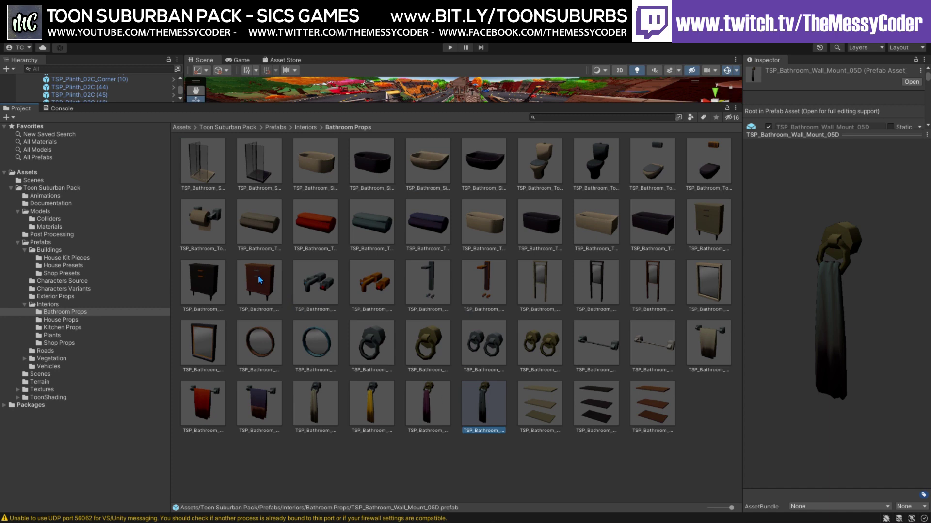
Preview a bathroom cabinet and the House Props prefabs TSP_Bowl_02C, TSP_Books_01A and TSP_Chandelier_01A.
click(260, 280)
click(61, 320)
click(369, 282)
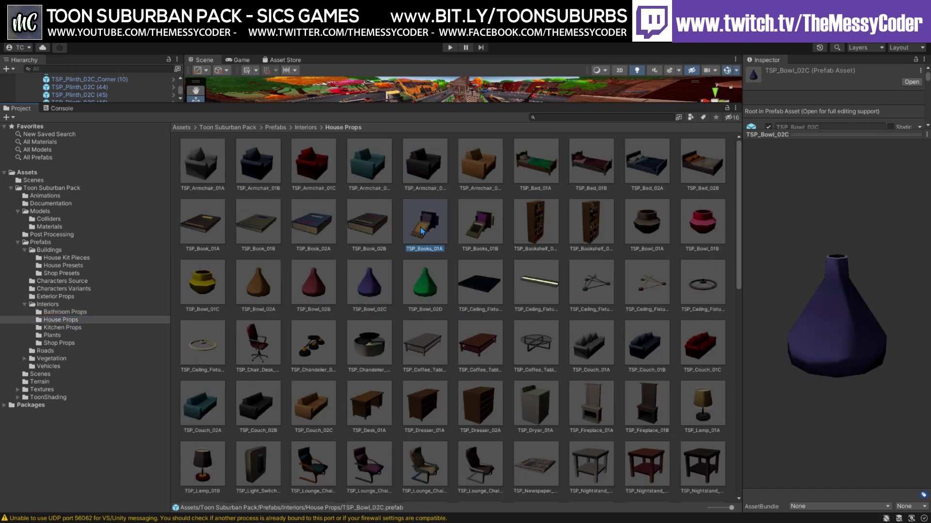
click(420, 228)
click(324, 345)
Preview the TSP_Lounge_Chair_02A and TSP_Standing_Lamp_02B prefabs further down in House Props.
scroll(446, 372, down, 3)
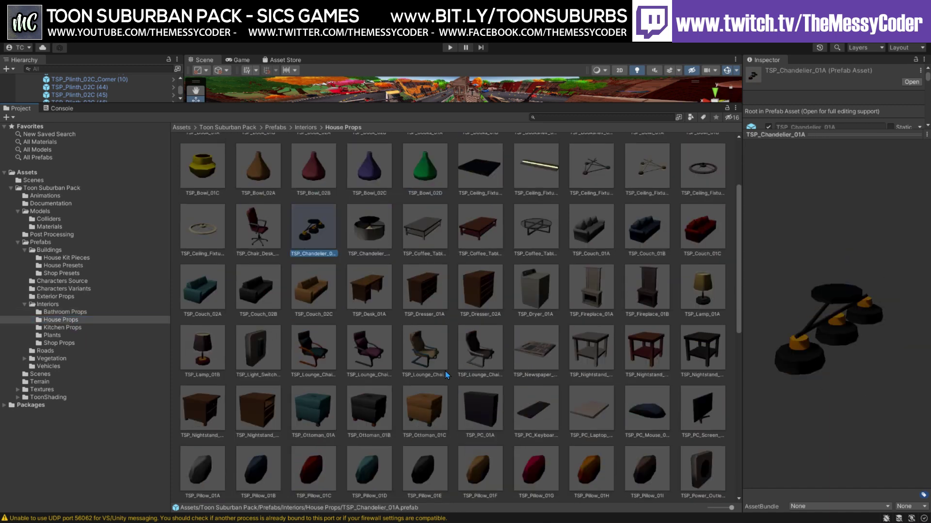
click(436, 357)
scroll(427, 388, down, 3)
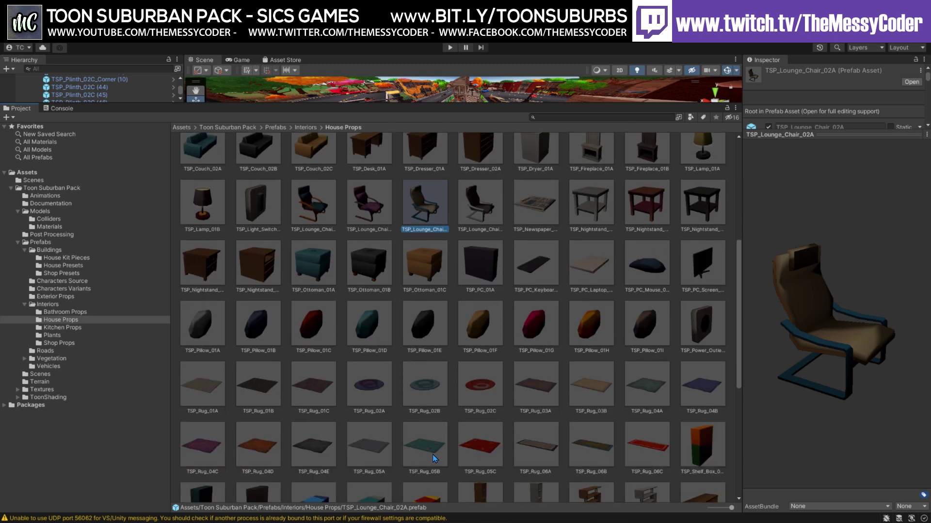
scroll(436, 412, down, 3)
click(478, 404)
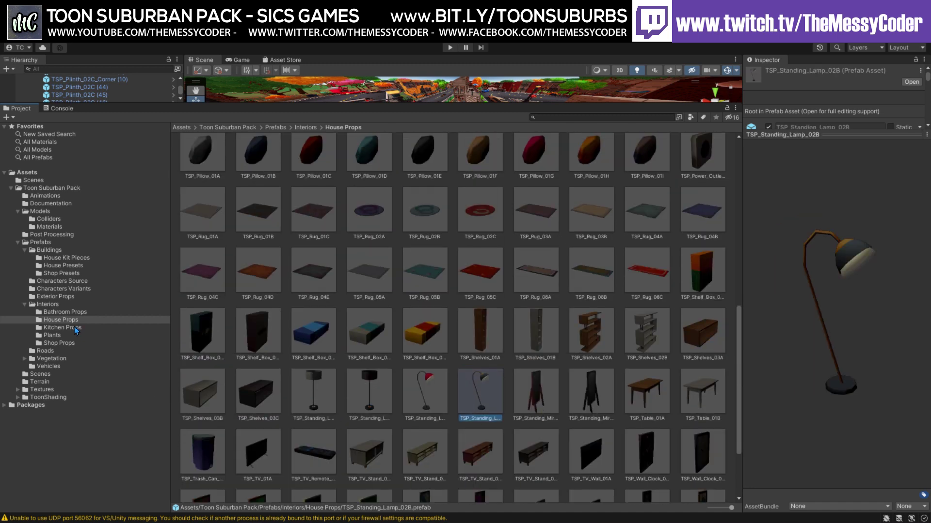
Preview the Kitchen Props prefabs, including the paper cup TSP_Paper_Cup_01A.
click(76, 329)
click(415, 348)
click(309, 411)
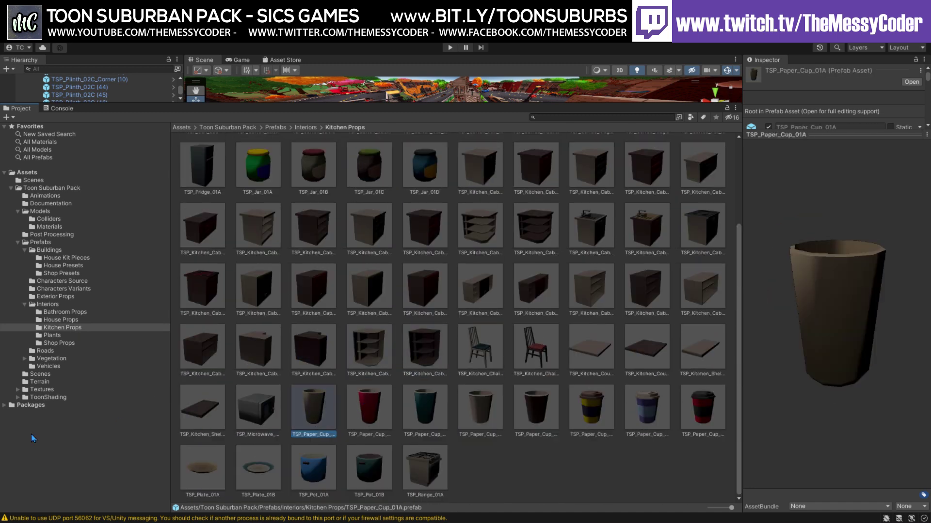
Preview the potted plants in the interior Plants folder, including TSP_Plant_Pot_03B and a plant vase.
click(52, 335)
click(357, 163)
click(468, 172)
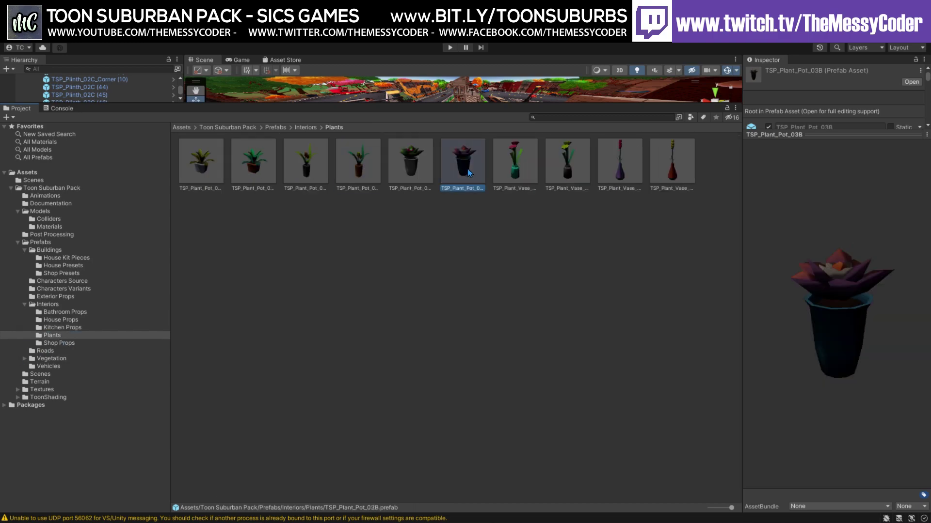
click(531, 167)
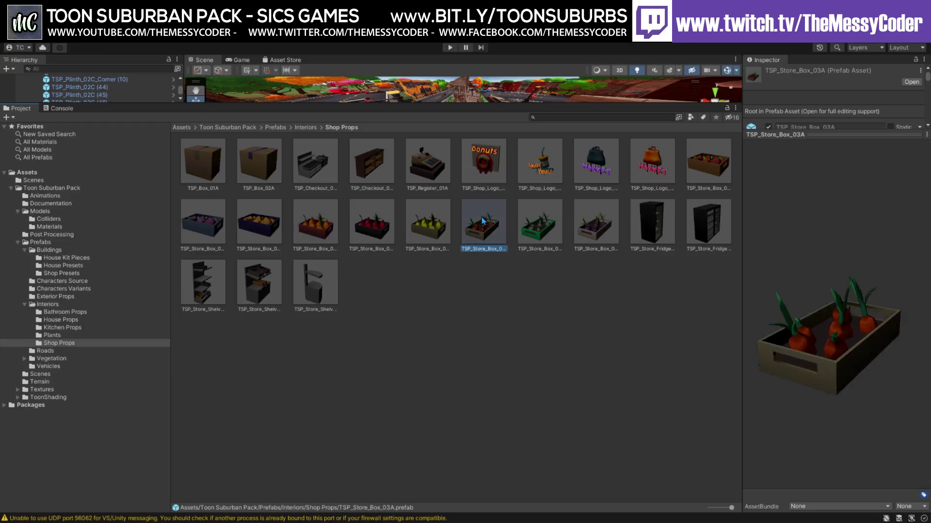
Preview the Shop Props prefabs, including the produce box TSP_Store_Box_01C and a checkout counter.
click(566, 222)
click(252, 240)
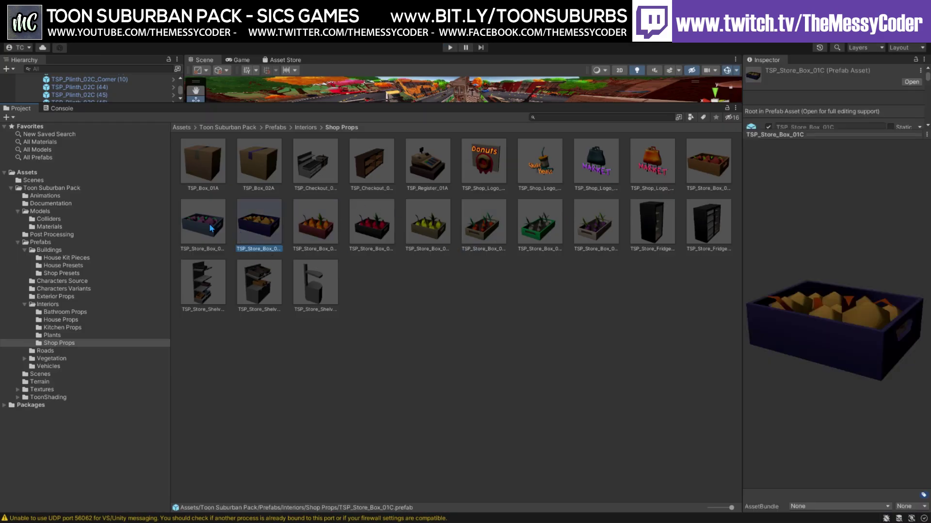
click(306, 163)
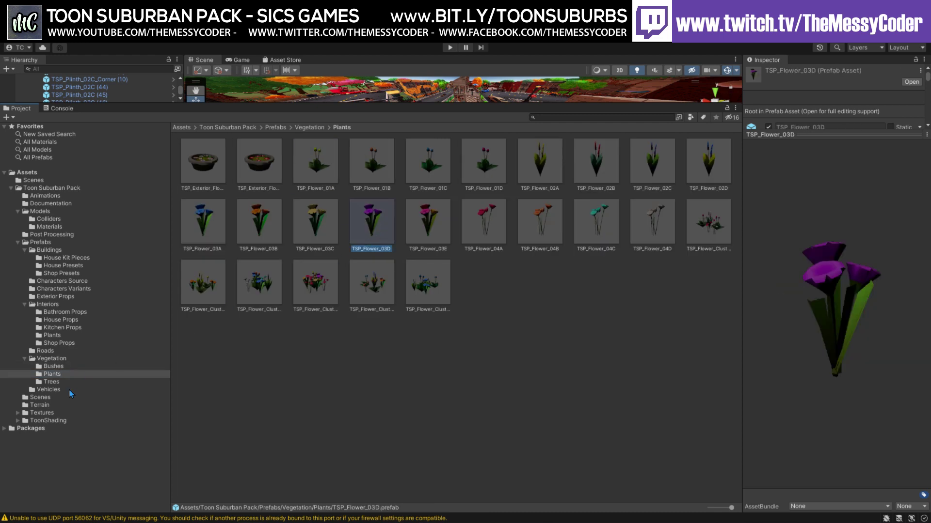
Browse the vegetation prefabs, opening the Trees folder and expanding the Vegetation subfolders.
click(71, 382)
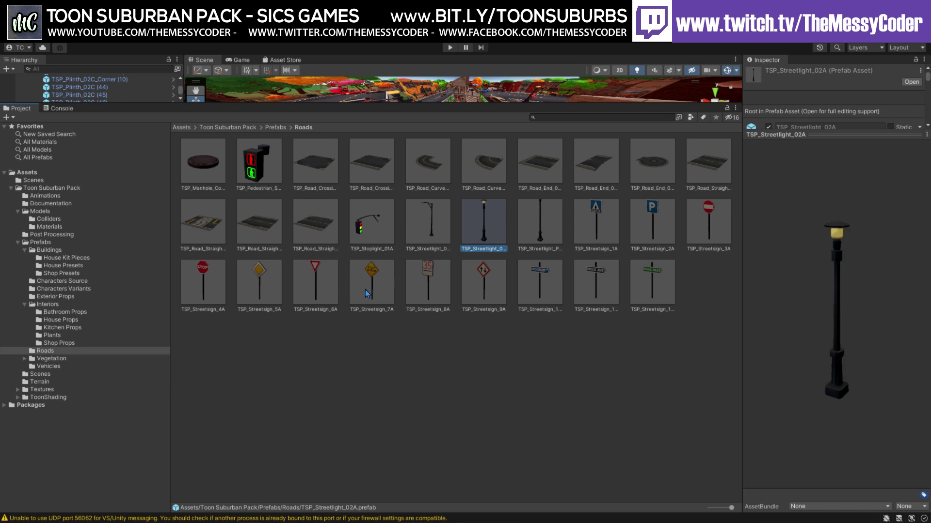
click(24, 358)
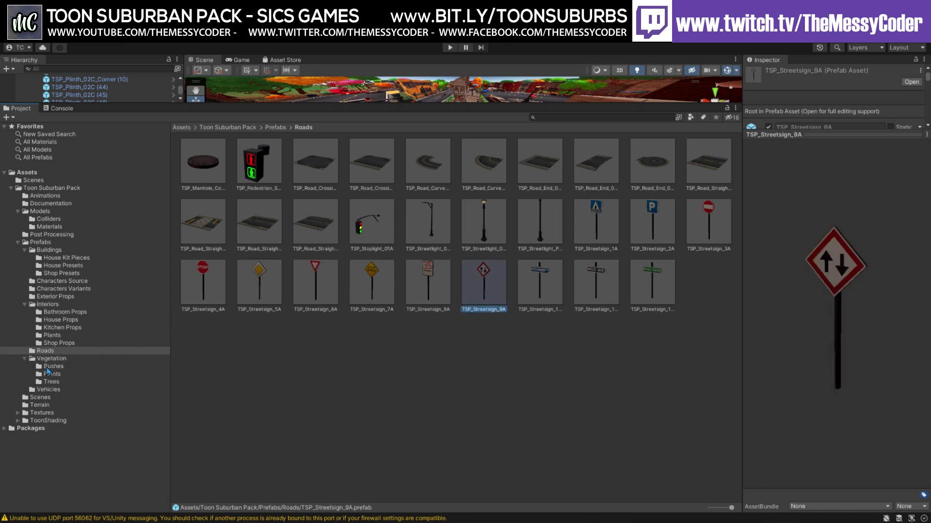
Run the sample scene in play mode to view the neighbourhood, and return to the editor view.
key(ctrl+p)
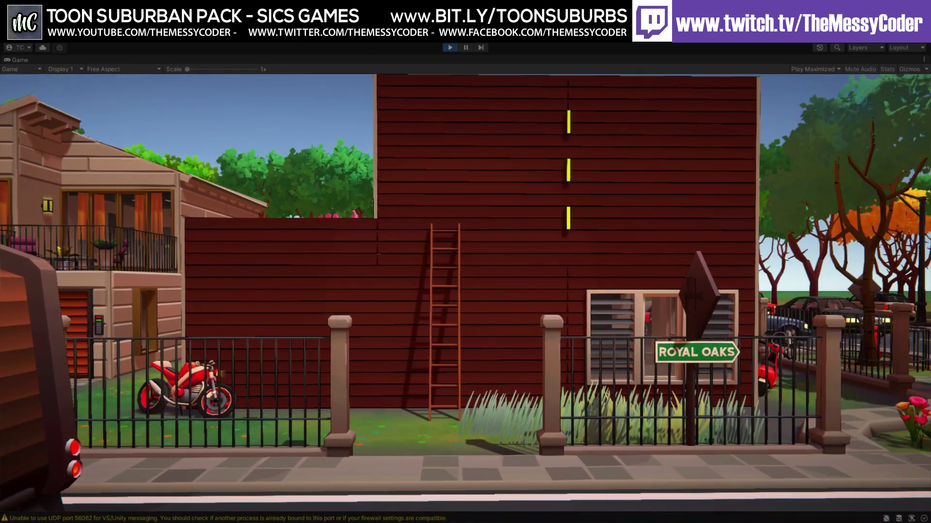
key(ctrl+p)
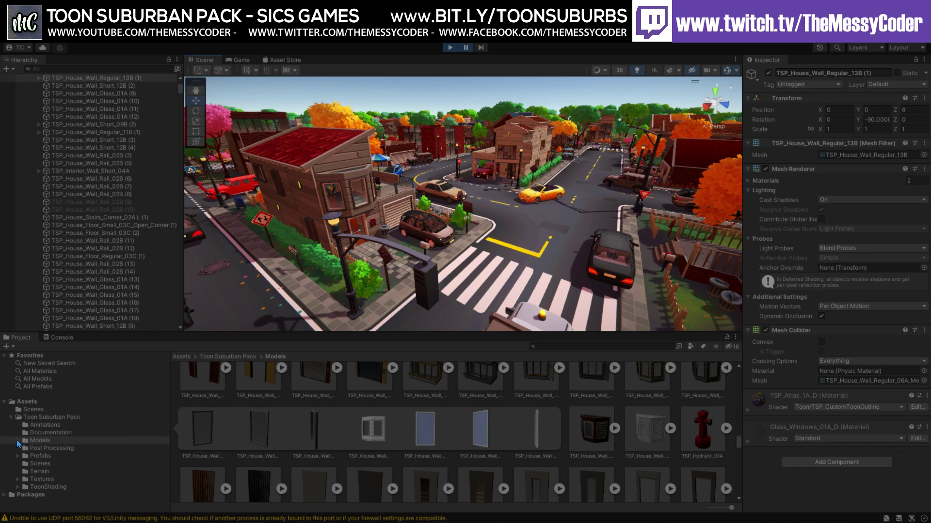
Open the Colliders folder under Models and examine the TSP_Bed_02A_MeshCollider mesh.
click(49, 452)
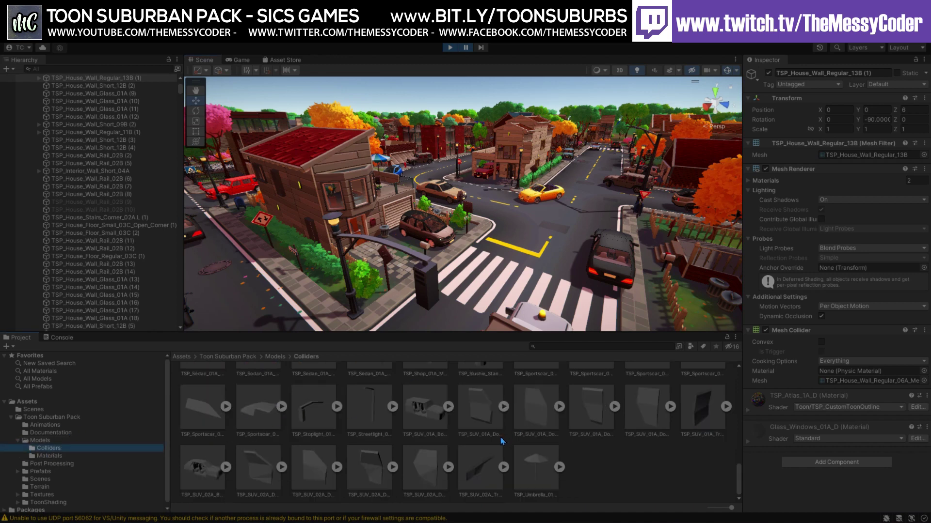
scroll(494, 435, up, 10)
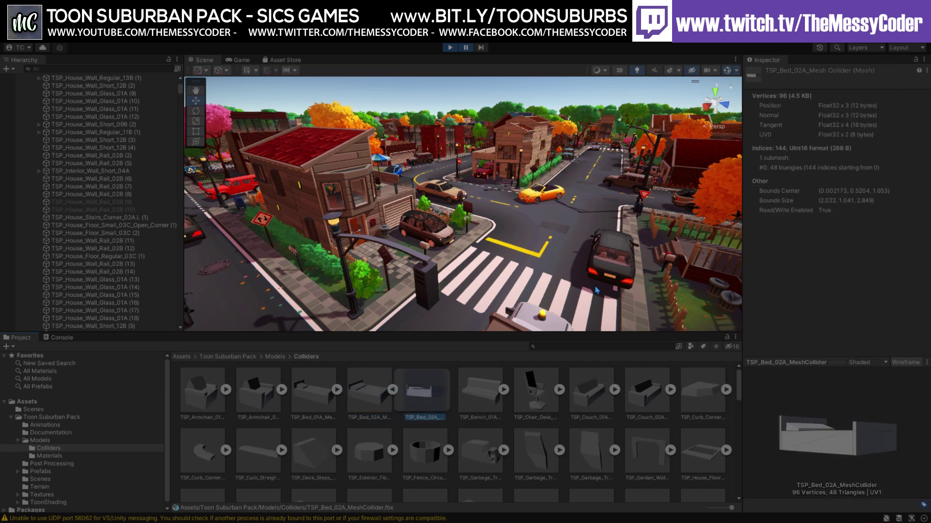
right_drag(403, 197, 477, 204)
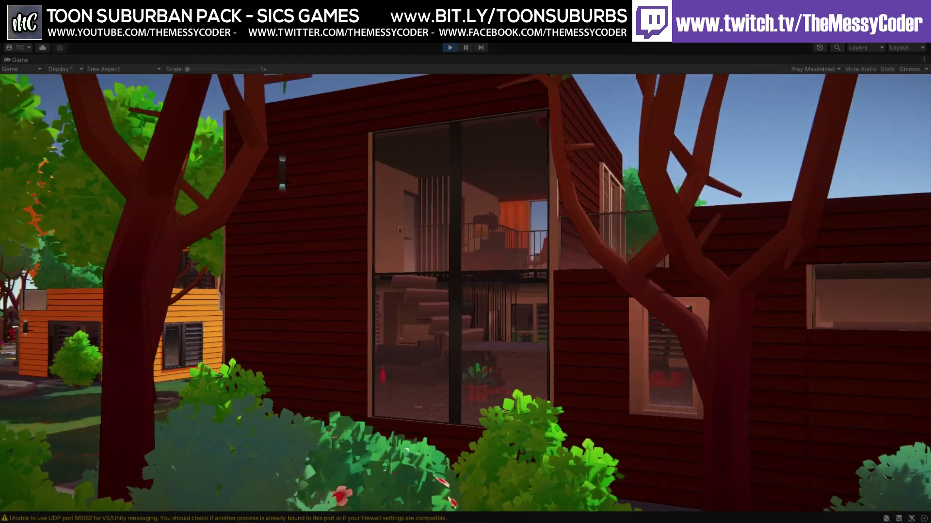
Return from the running game and pull the bay-window wall TSP_House_Wall_Special_03B (1) outward to about Z 10.07.
key(ctrl+p)
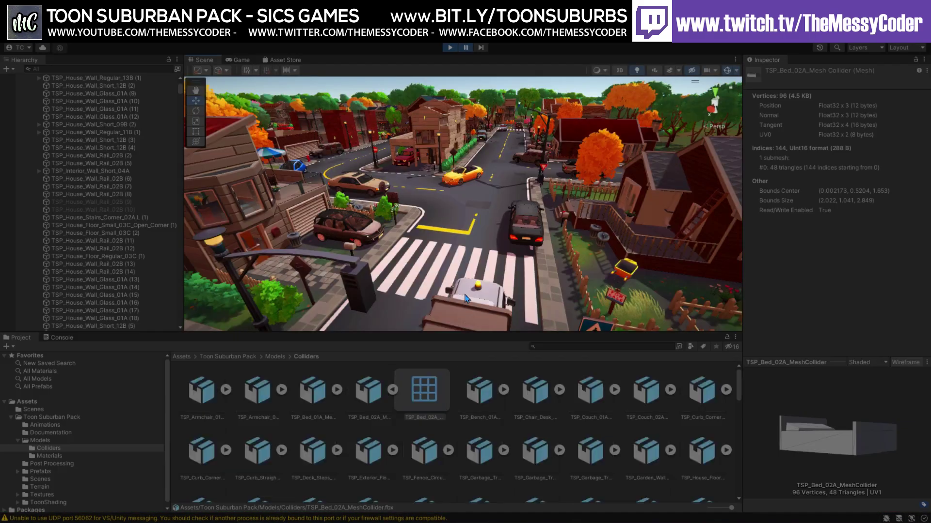
right_drag(530, 225, 501, 213)
click(456, 219)
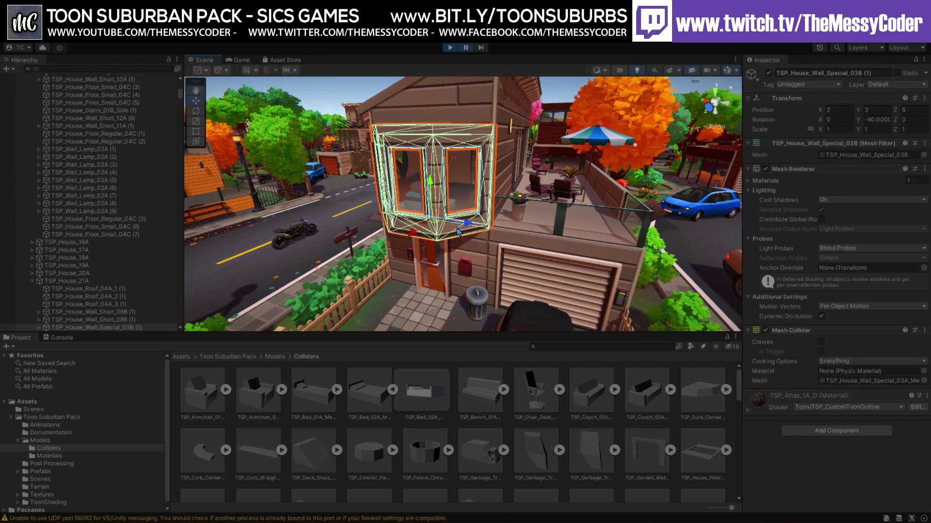
drag(408, 229, 446, 207)
right_drag(446, 207, 342, 241)
drag(342, 241, 314, 244)
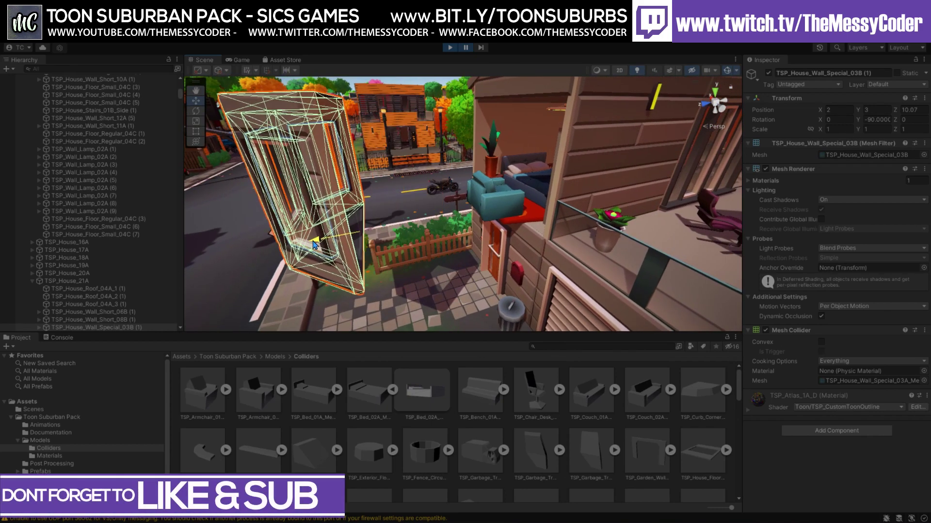
Pull the lower wall TSP_House_Wall_Short_06B (1) outward to about Z 8.61 and select the ottoman inside the house.
click(517, 248)
drag(471, 284, 434, 289)
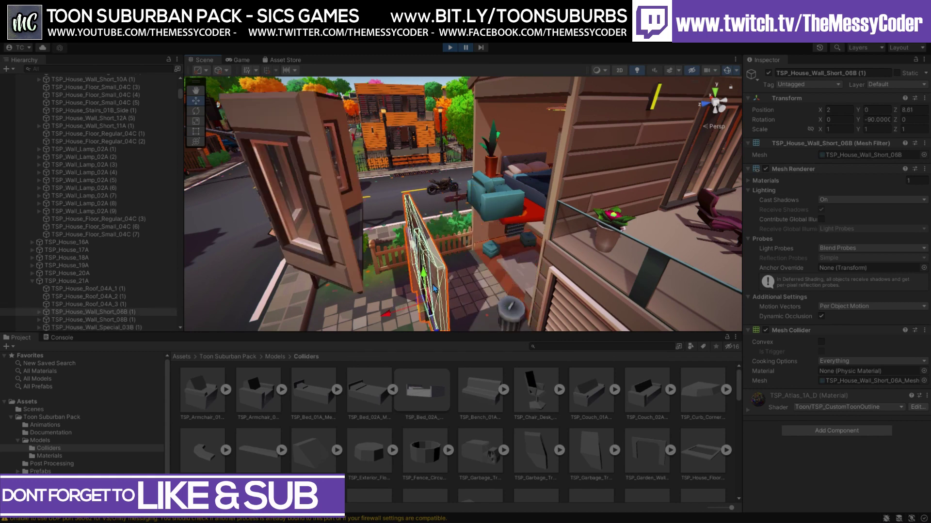
right_drag(434, 289, 467, 252)
click(452, 241)
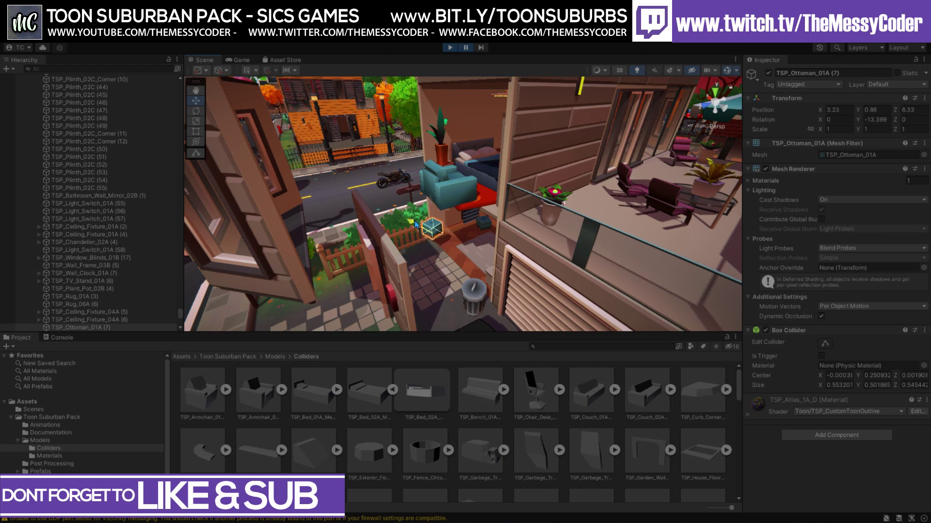
mouse_move(483, 213)
right_down()
mouse_move(370, 186)
mouse_move(487, 199)
right_up()
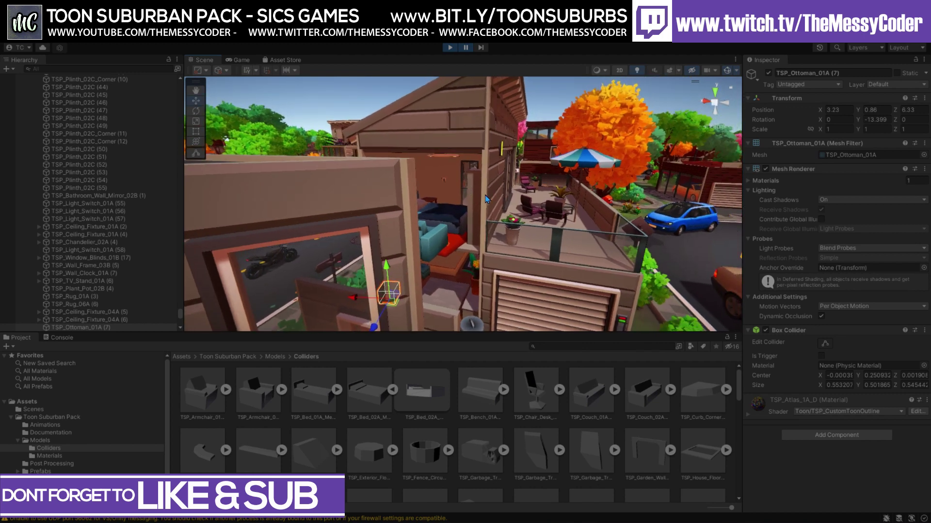